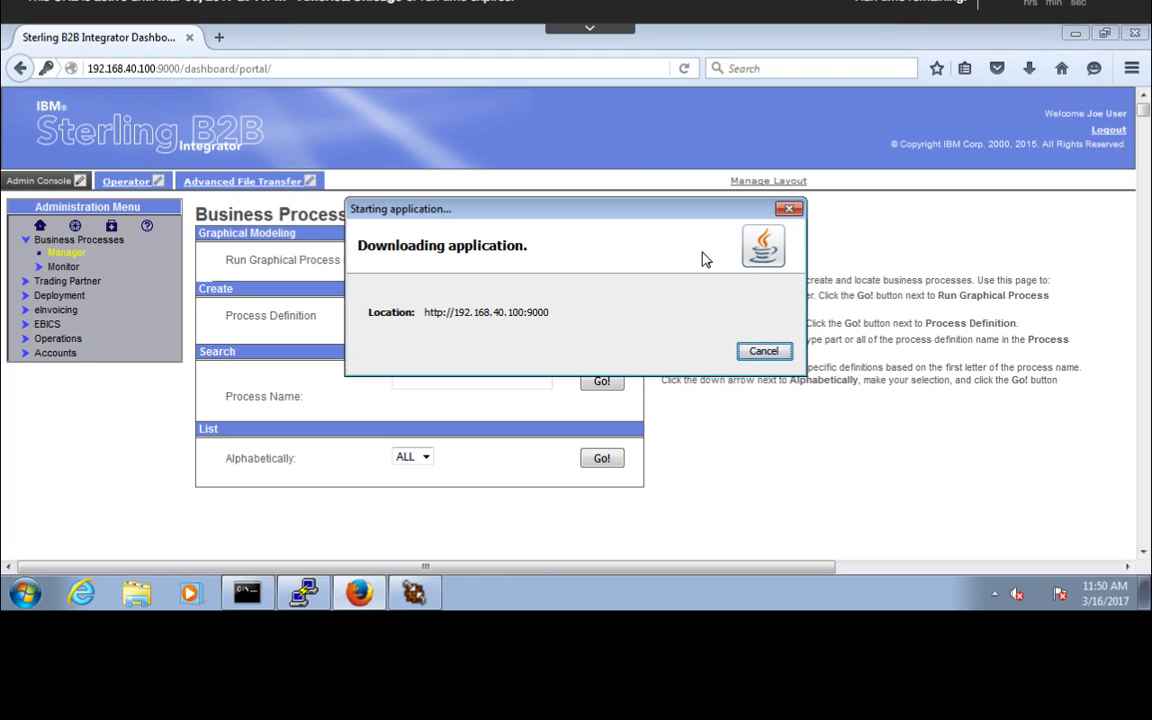
Log in to the Graphical Process Modeler as admin with the account password.
{"action": "left_click", "coordinate": [690, 380]}
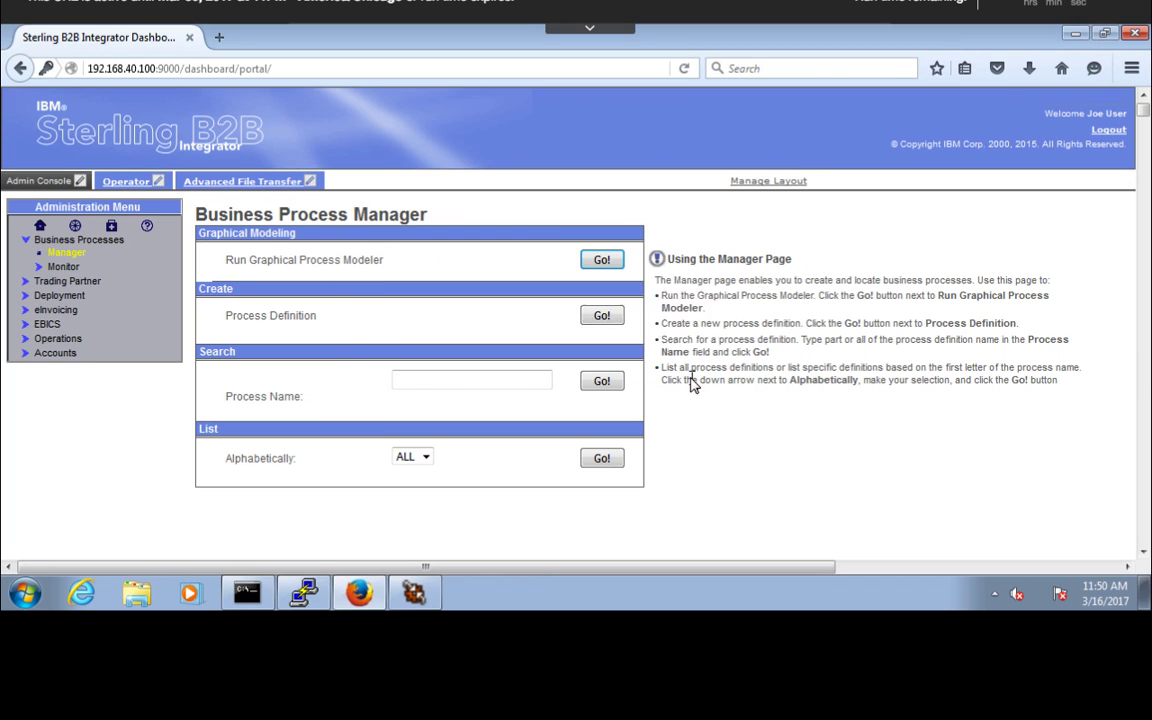
{"action": "type", "text": "adm"}
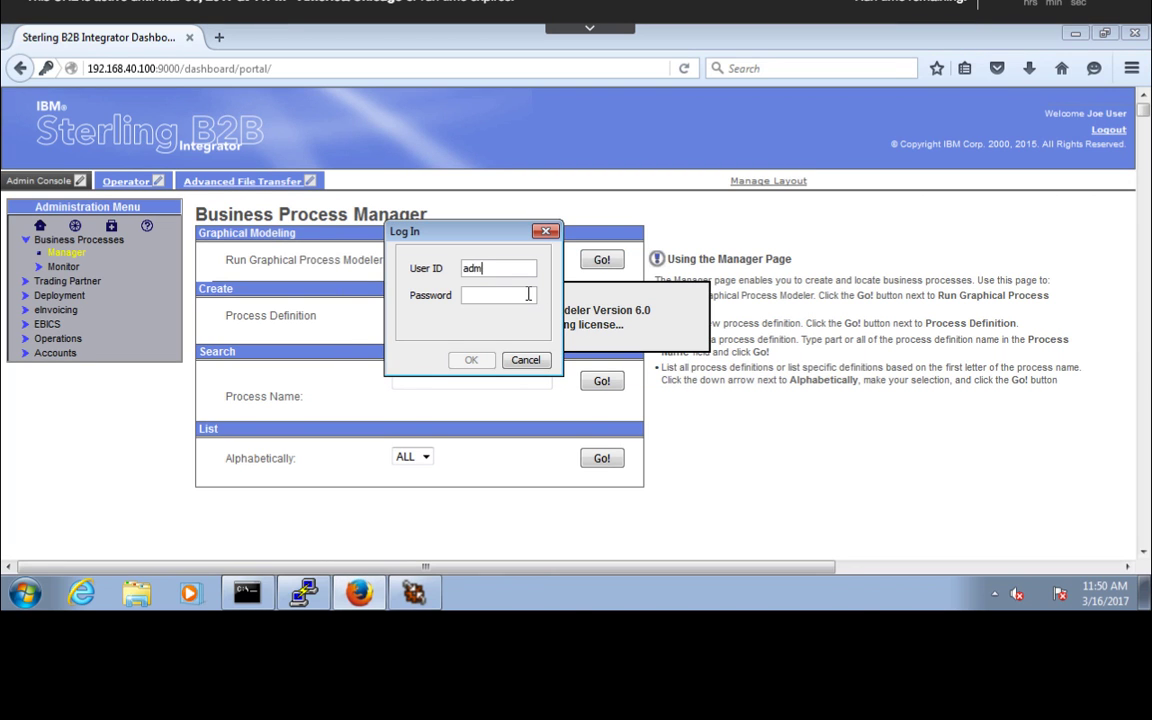
{"action": "type", "text": "******"}
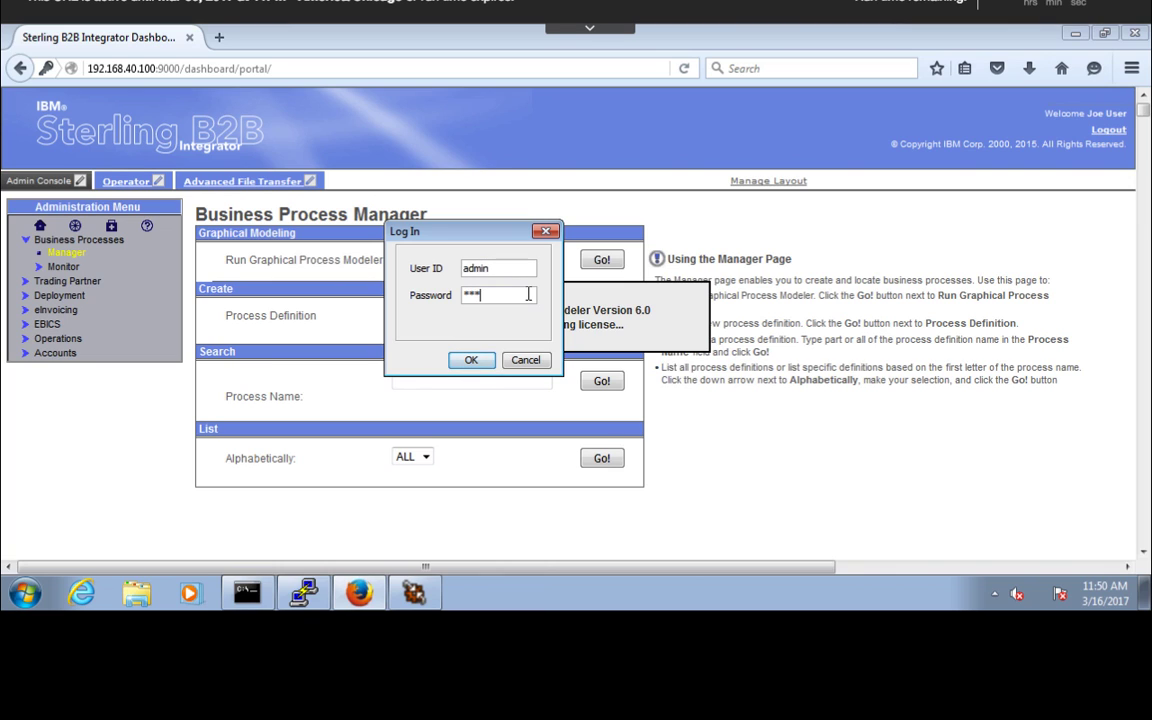
{"action": "left_click", "coordinate": [471, 359]}
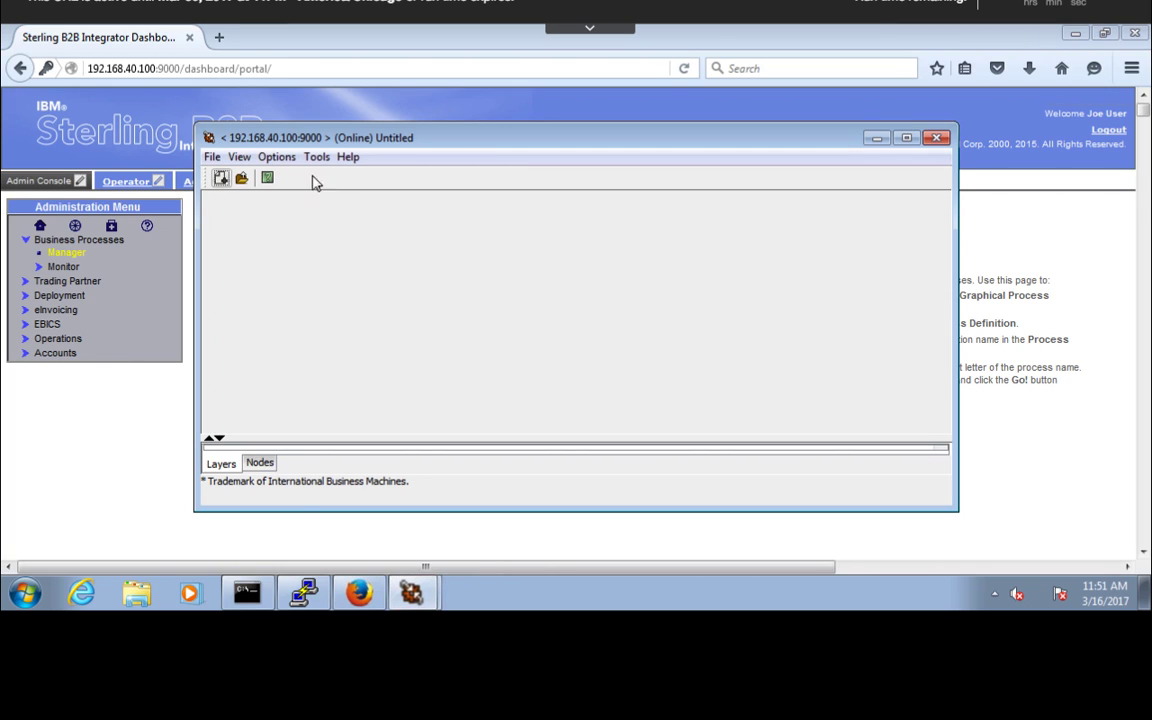
Create a new business process and maximize the modeler window.
{"action": "left_click", "coordinate": [213, 158]}
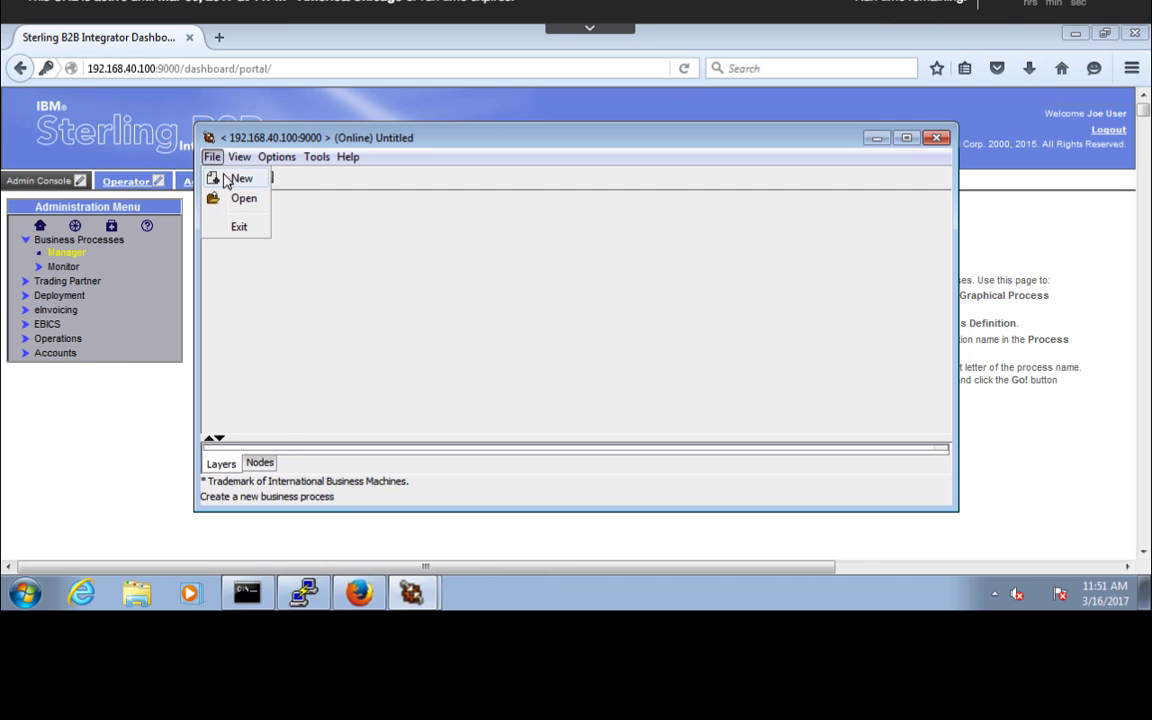
{"action": "left_click", "coordinate": [236, 179]}
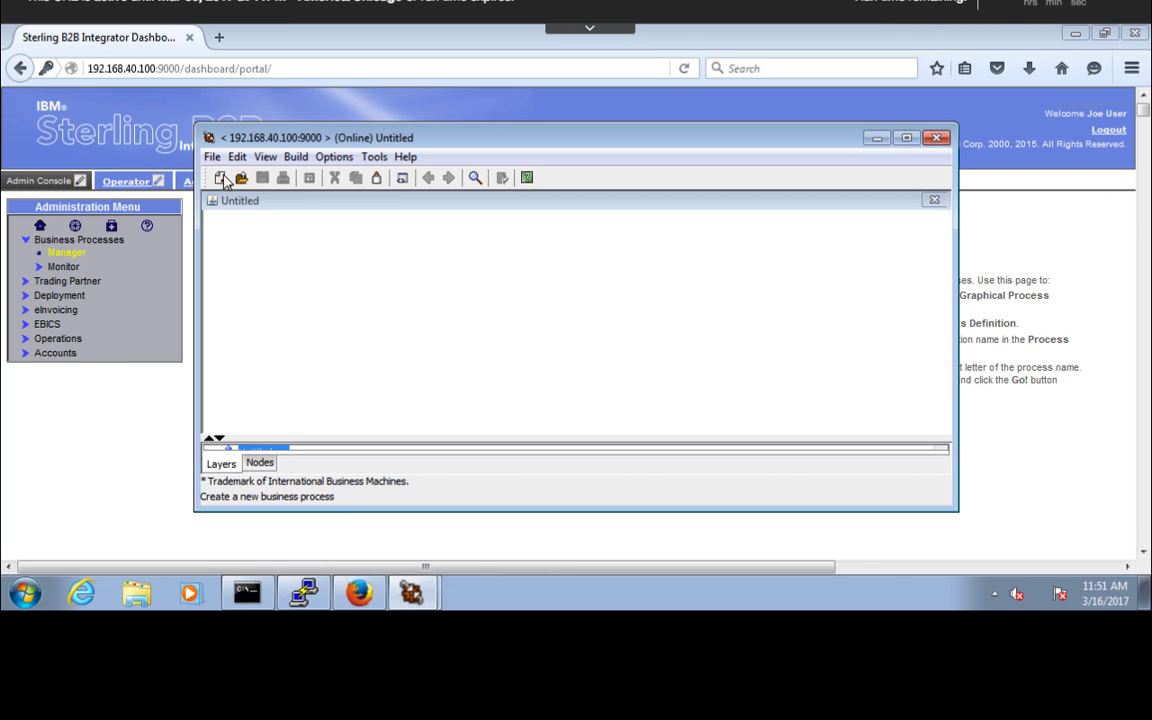
{"action": "double_click", "coordinate": [270, 138]}
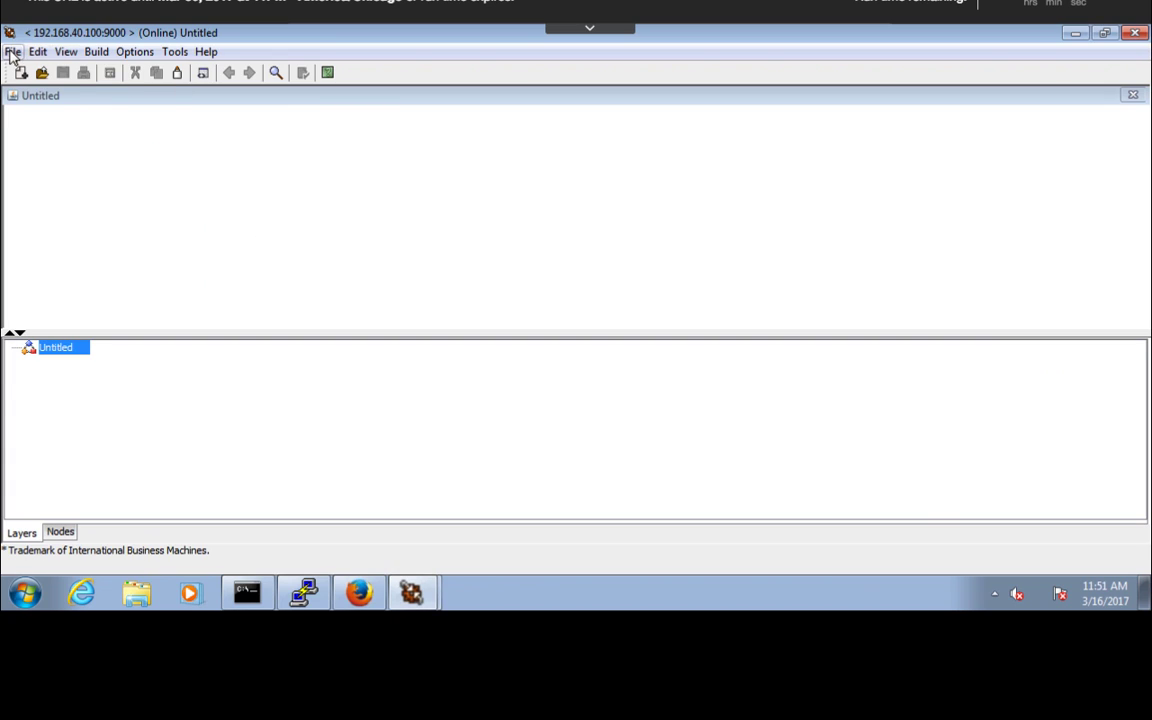
Start saving the process under a new name with validation, and create and open a folder named Sample BP in My Documents.
{"action": "left_click", "coordinate": [12, 51]}
{"action": "left_click", "coordinate": [40, 154]}
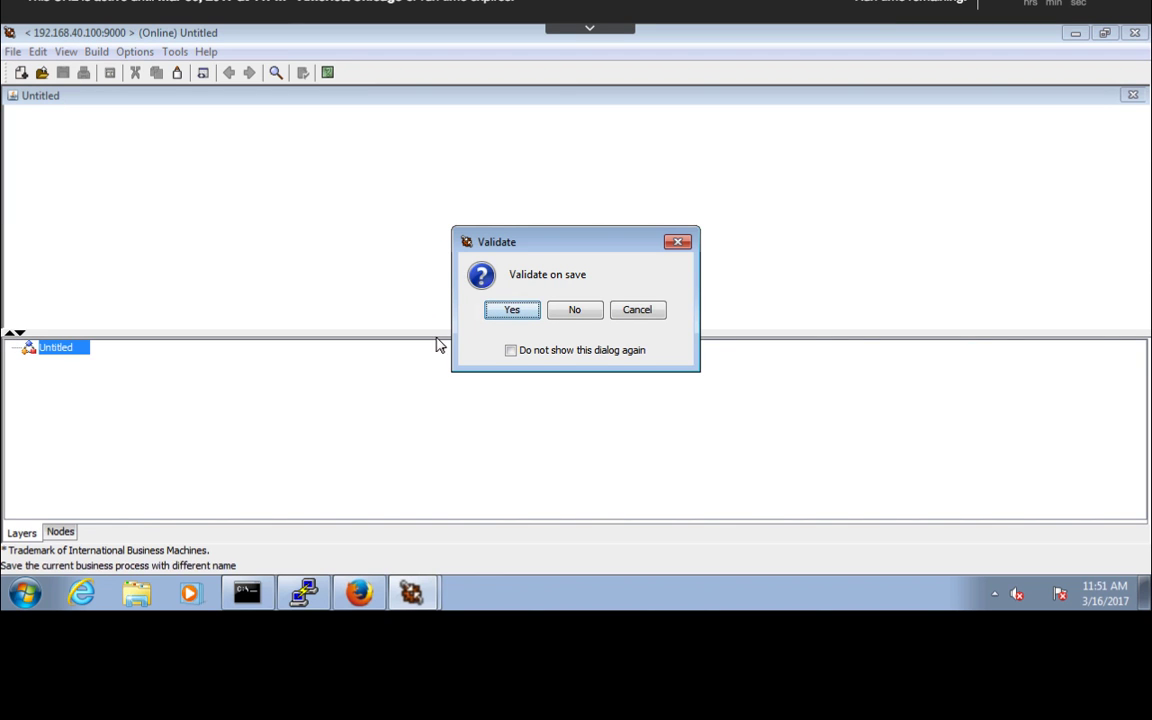
{"action": "left_click", "coordinate": [510, 313]}
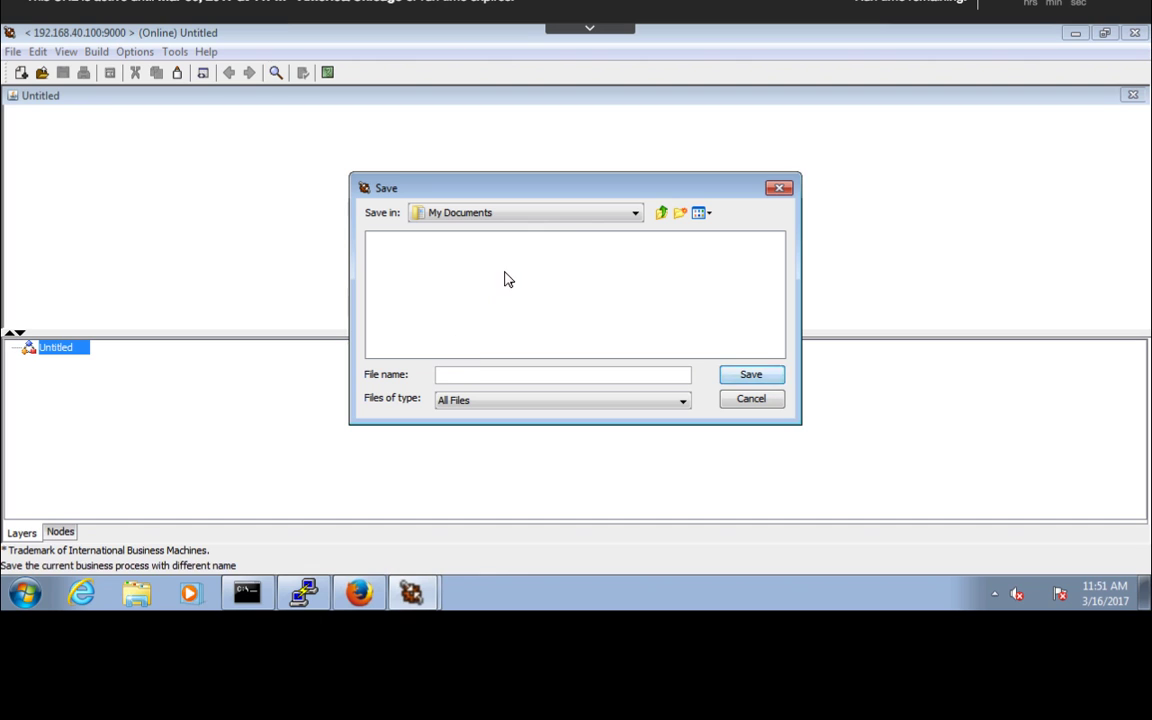
{"action": "left_click", "coordinate": [563, 213]}
{"action": "left_click", "coordinate": [625, 337]}
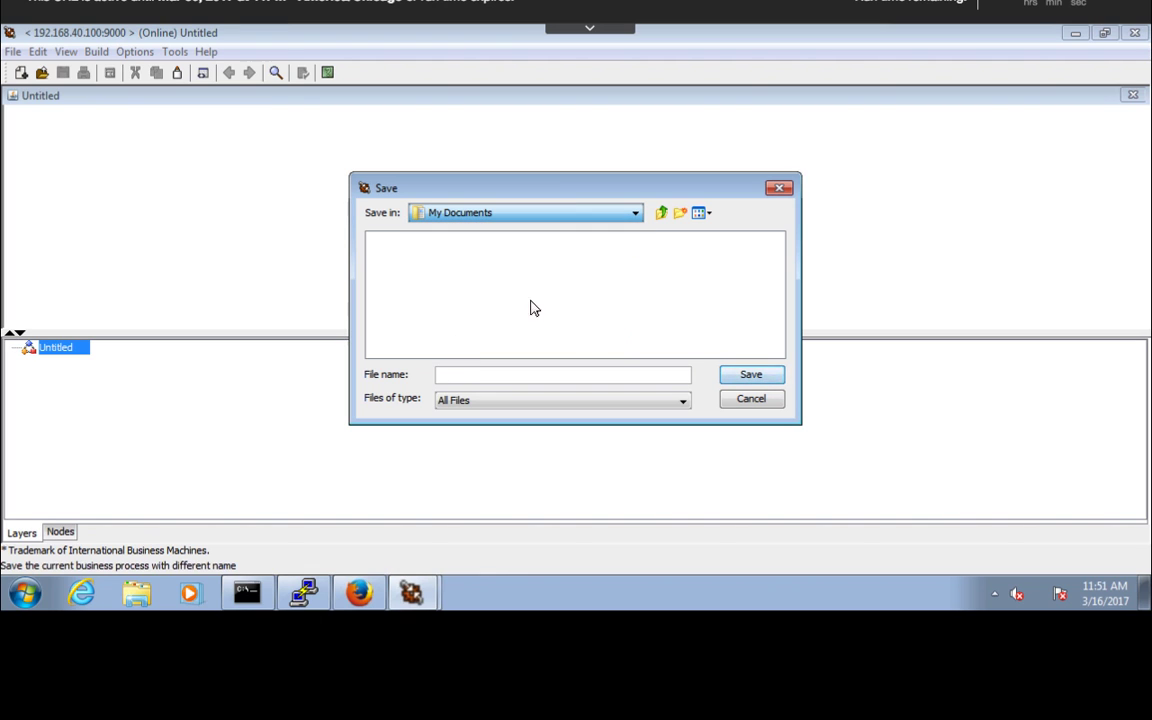
{"action": "right_click", "coordinate": [505, 294]}
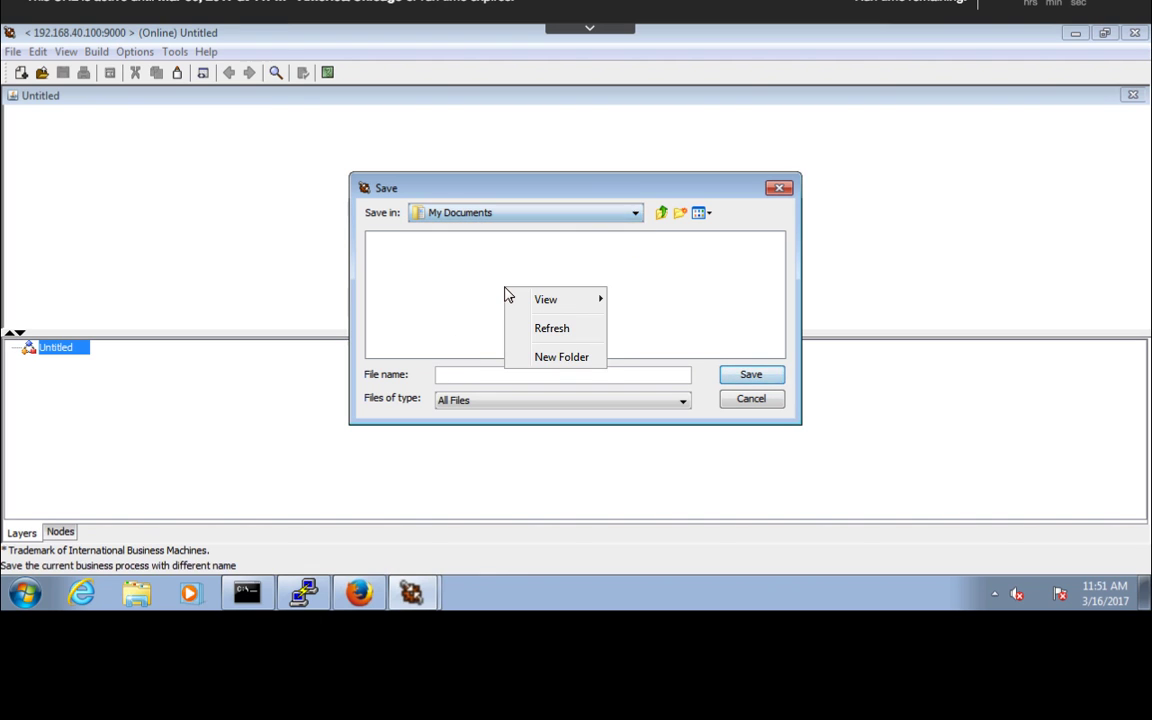
{"action": "left_click", "coordinate": [563, 356]}
{"action": "type", "text": "Sam"}
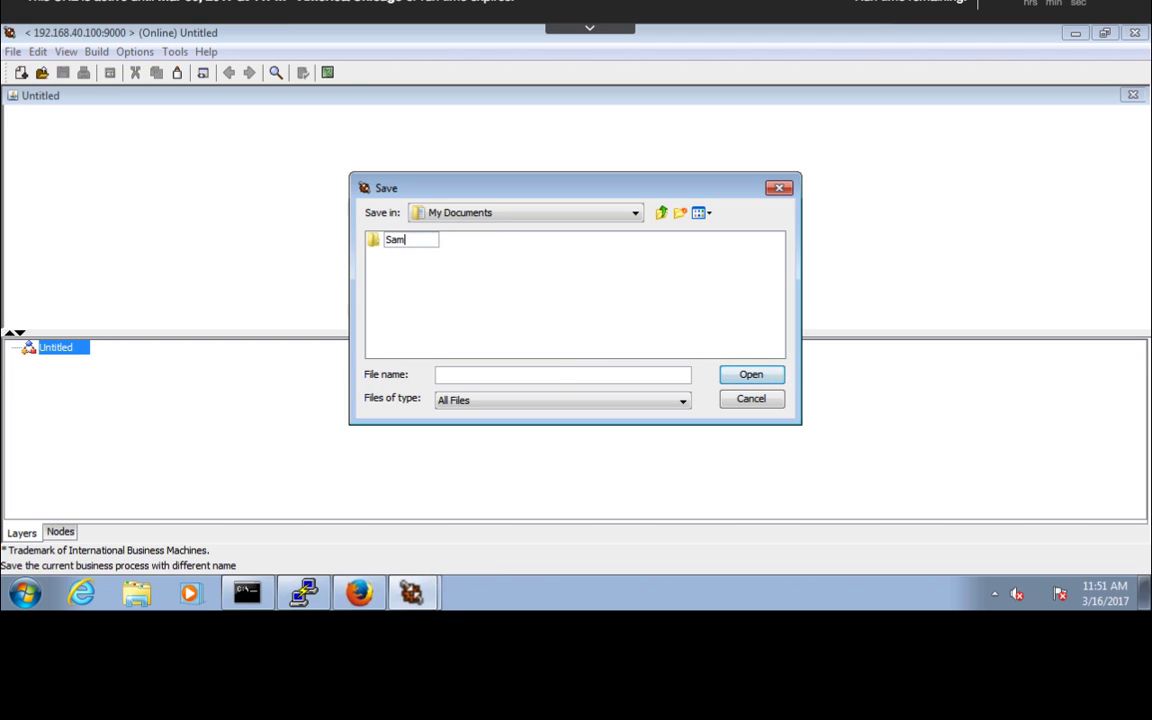
{"action": "type", "text": "ple BP"}
{"action": "key", "text": "Return"}
{"action": "double_click", "coordinate": [416, 247]}
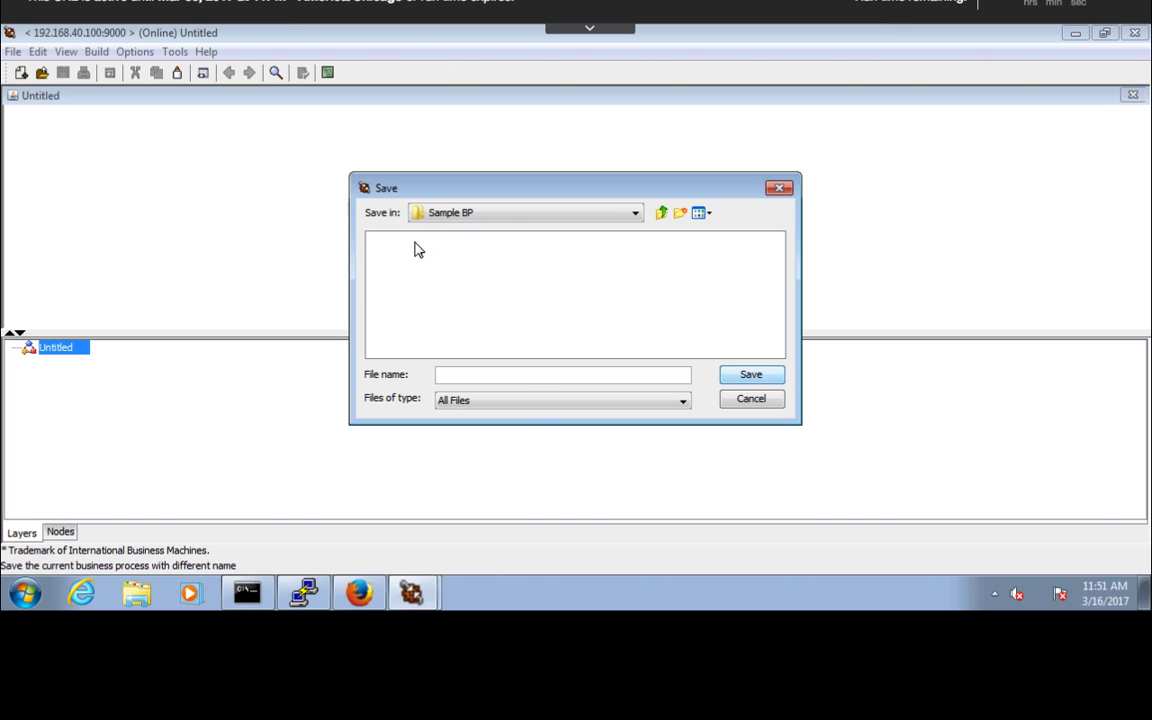
Save the process in the Sample BP folder as 01_SampleAssignBP.
{"action": "left_click", "coordinate": [455, 379]}
{"action": "type", "text": "01_SampleAssign"}
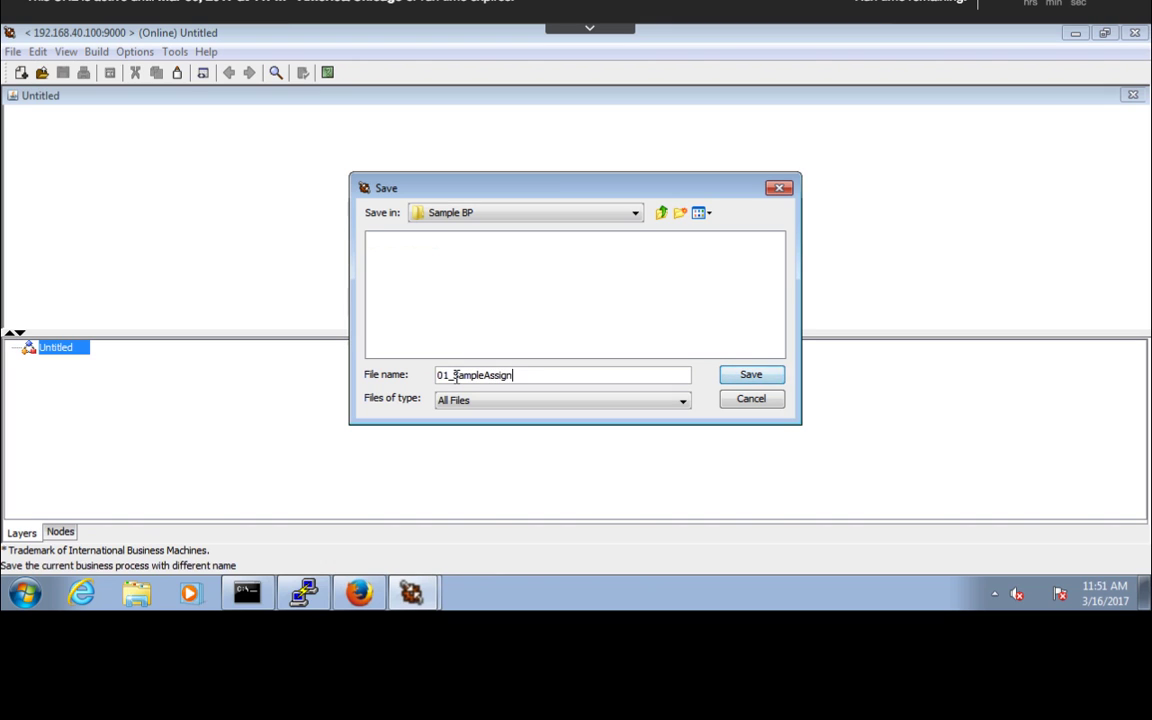
{"action": "type", "text": "BP"}
{"action": "left_click", "coordinate": [751, 376]}
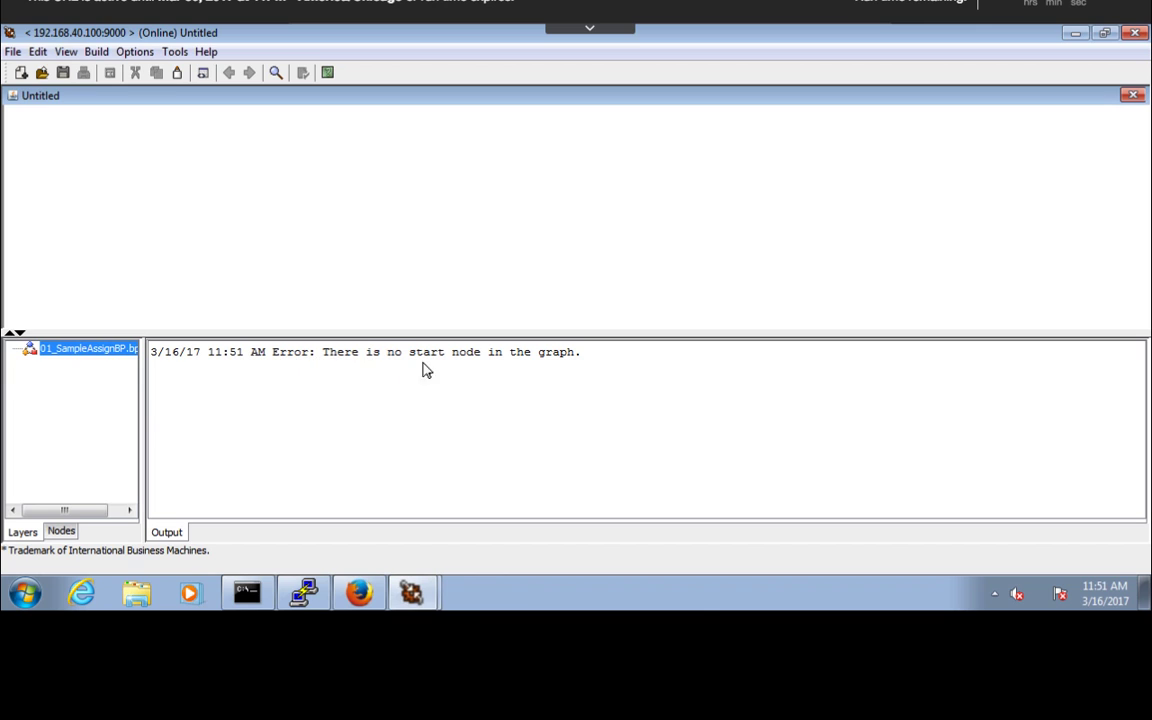
Open the BPML stencil and look through its components.
{"action": "left_click", "coordinate": [13, 51]}
{"action": "mouse_move", "coordinate": [64, 53]}
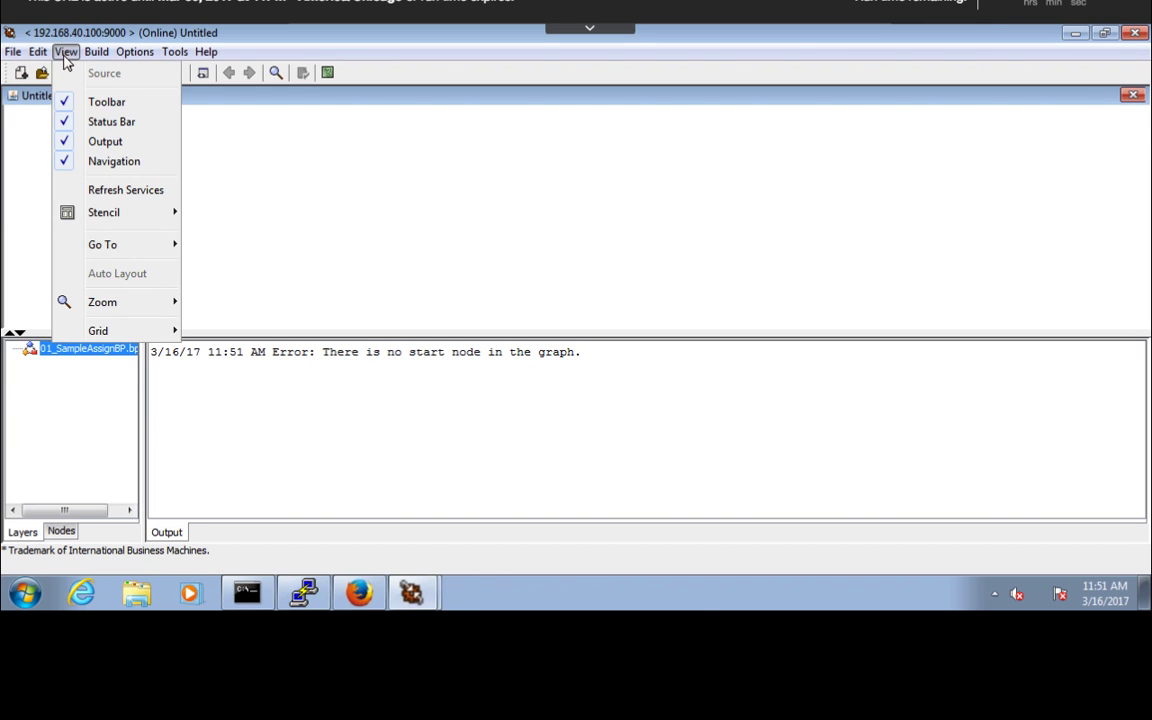
{"action": "mouse_move", "coordinate": [95, 224]}
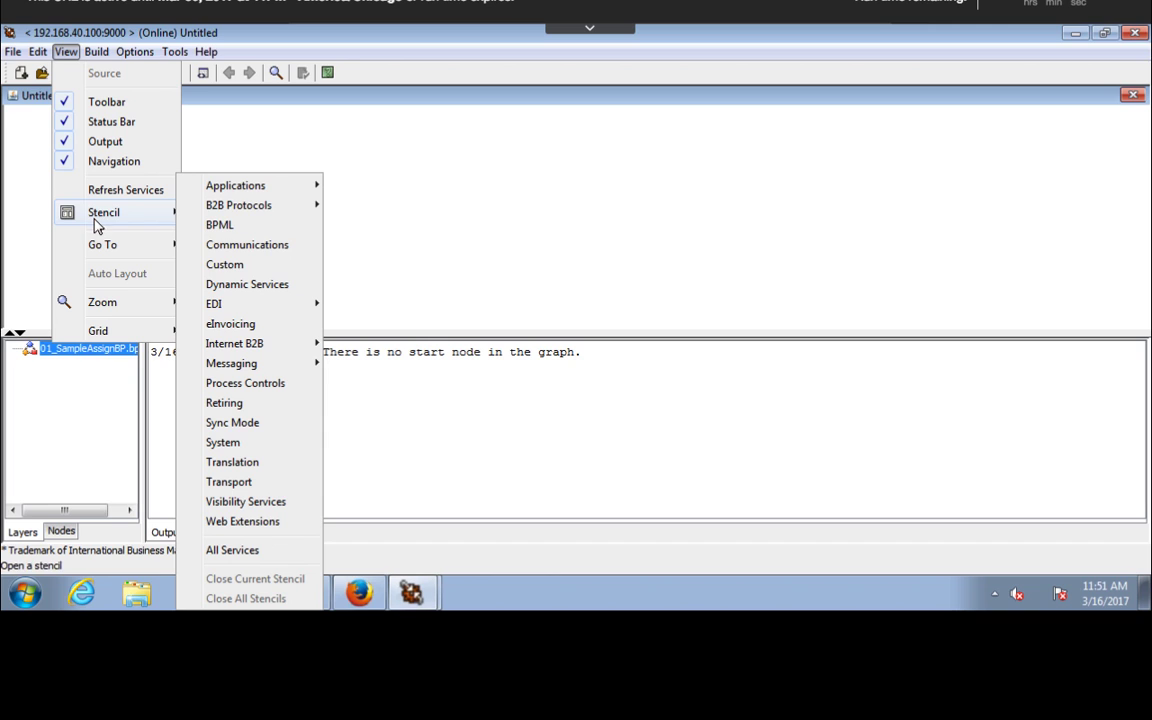
{"action": "left_click", "coordinate": [230, 225]}
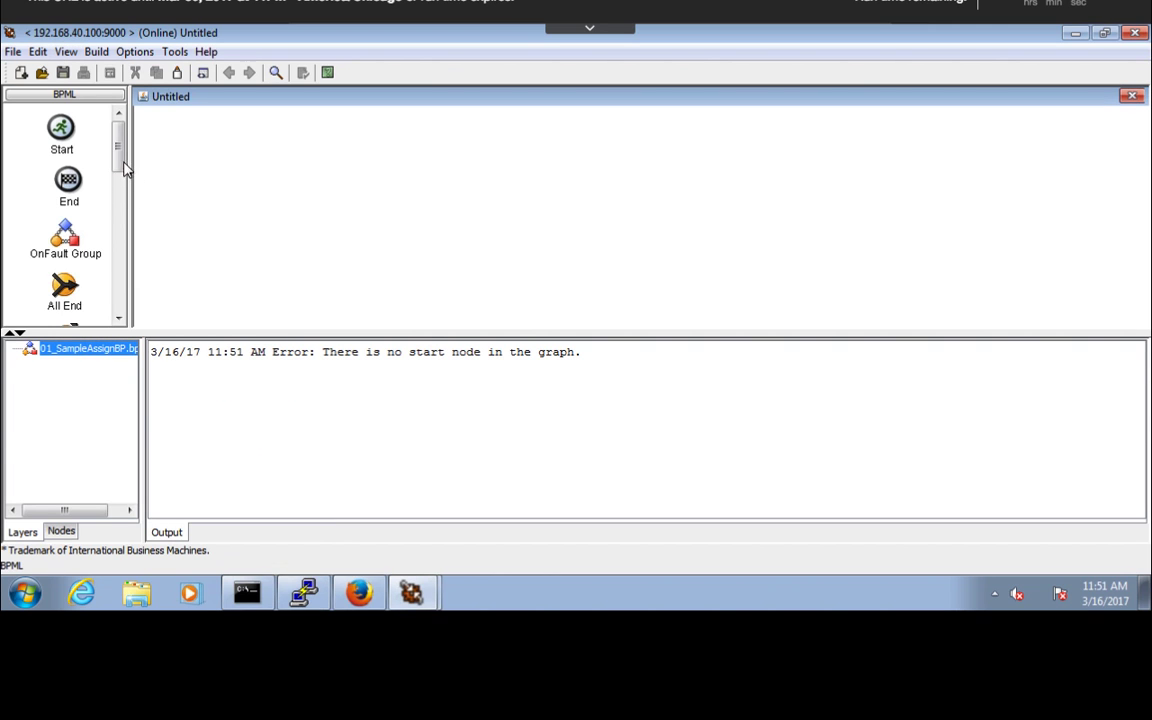
{"action": "scroll", "coordinate": [116, 165], "scroll_direction": "down", "scroll_amount": 10}
{"action": "scroll", "coordinate": [120, 205], "scroll_direction": "up", "scroll_amount": 10}
Place a Start node on the canvas and an End node well to its right at the same height.
{"action": "left_click", "coordinate": [61, 128]}
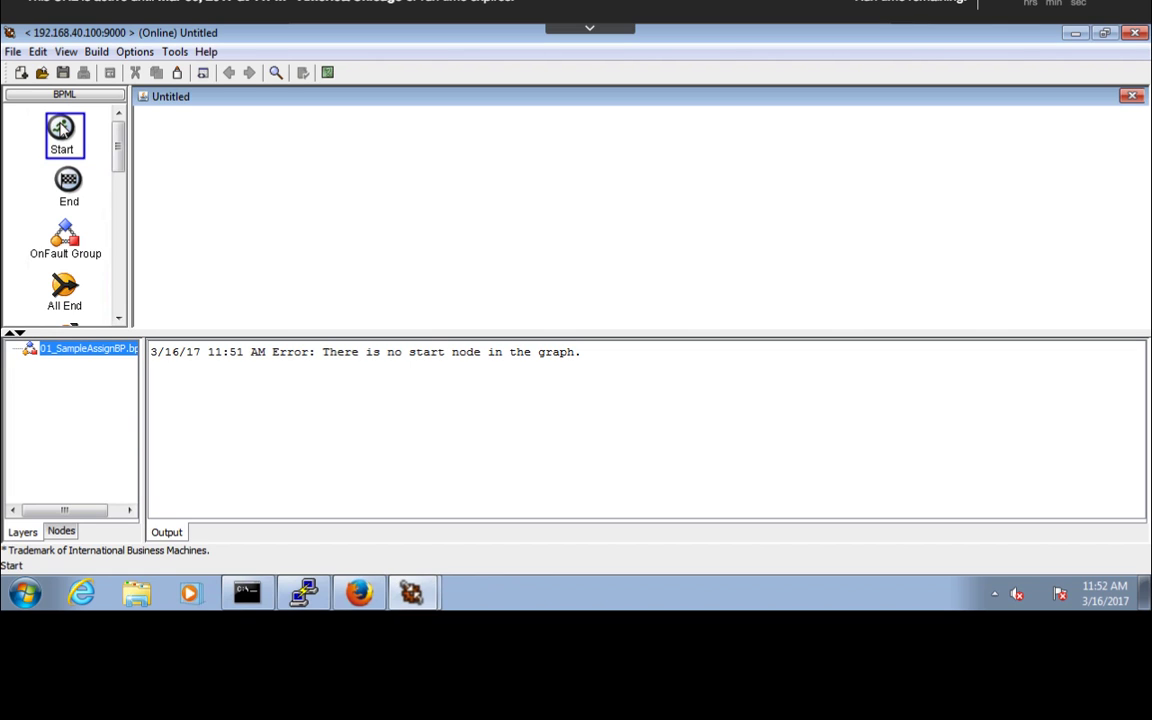
{"action": "left_click_drag", "start_coordinate": [60, 127], "coordinate": [262, 190]}
{"action": "left_click", "coordinate": [72, 182]}
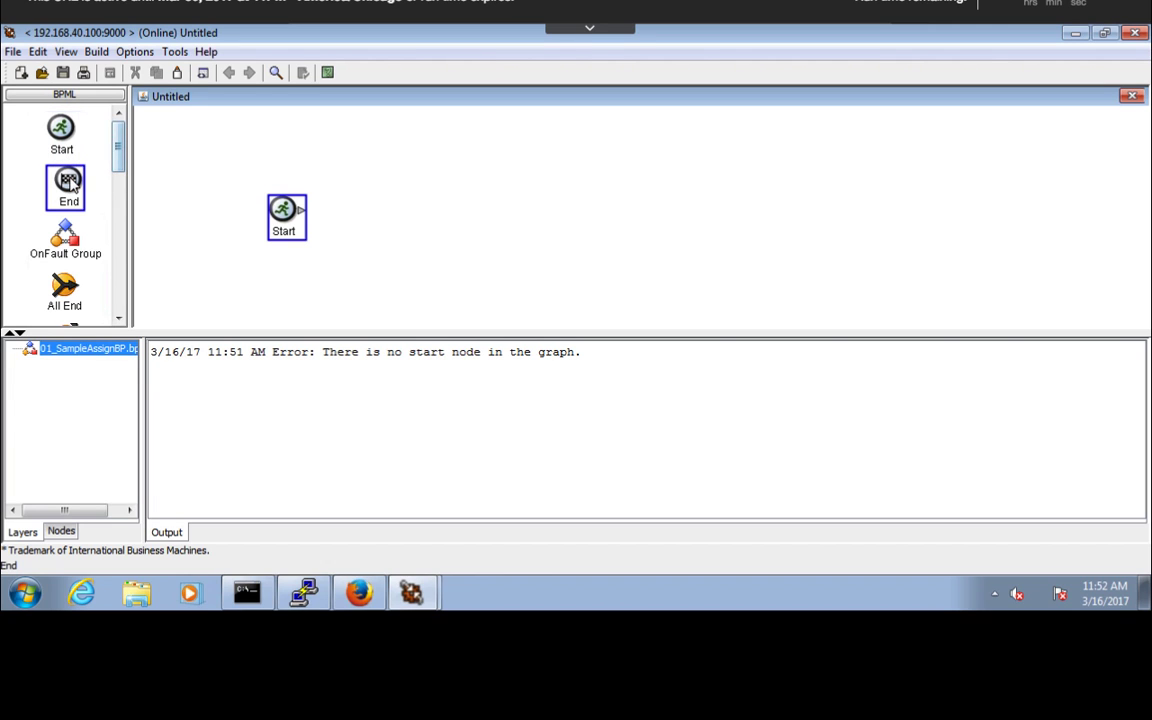
{"action": "left_click", "coordinate": [738, 211]}
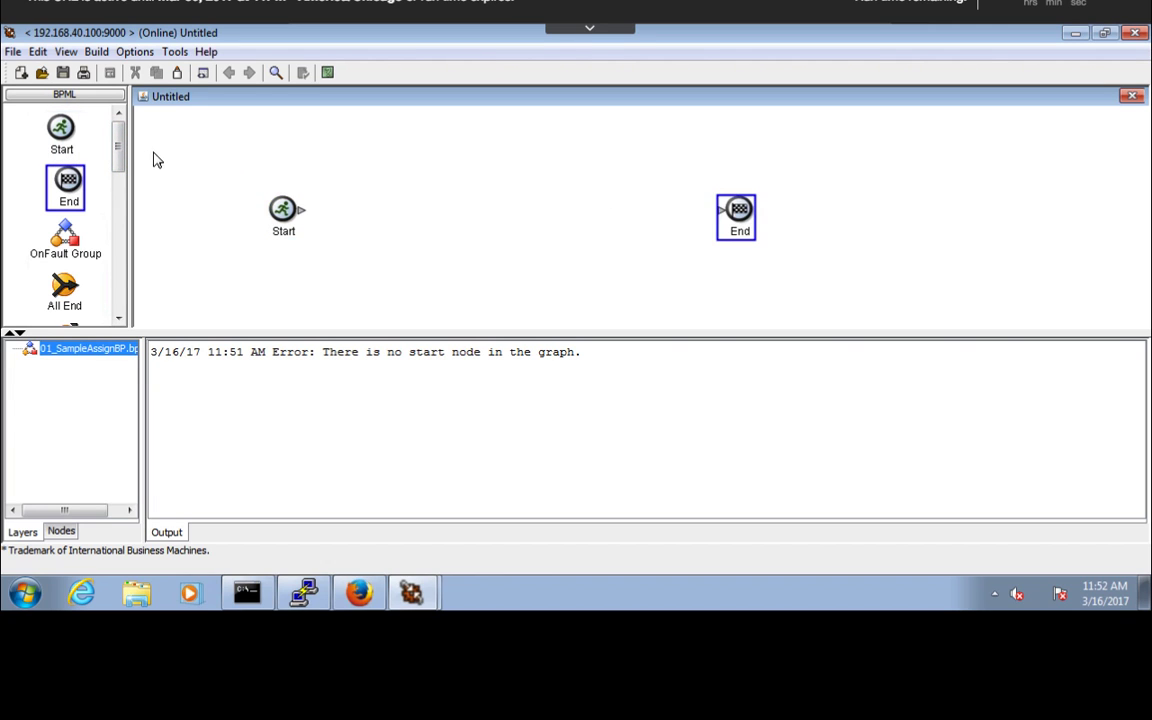
Add Sequence Start and Sequence End nodes between Start and End, and move the End node farther right.
{"action": "left_click_drag", "start_coordinate": [117, 152], "coordinate": [117, 285]}
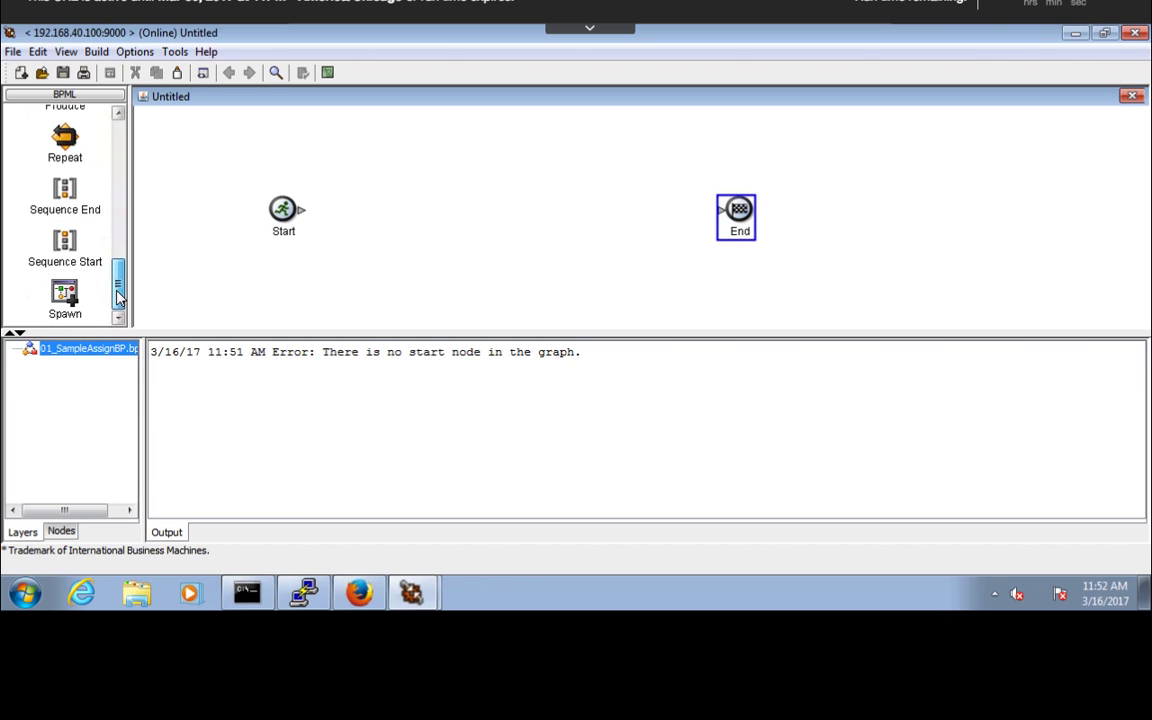
{"action": "left_click", "coordinate": [65, 245]}
{"action": "left_click", "coordinate": [396, 256]}
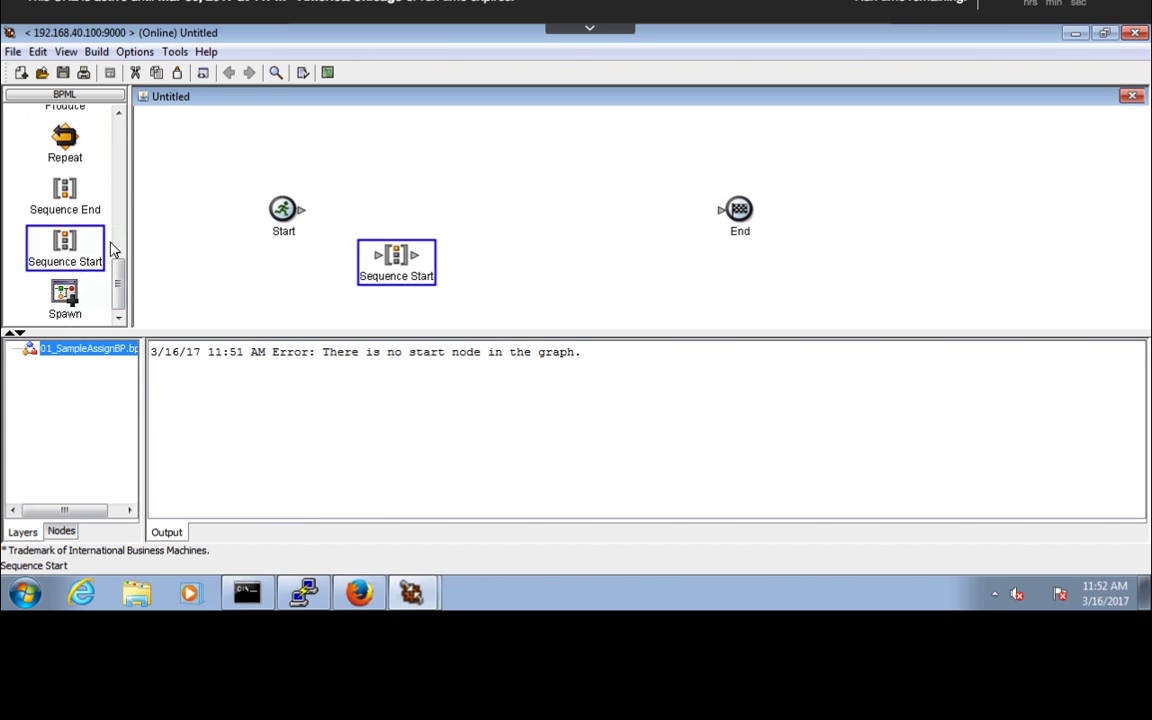
{"action": "left_click", "coordinate": [64, 195]}
{"action": "left_click", "coordinate": [616, 238]}
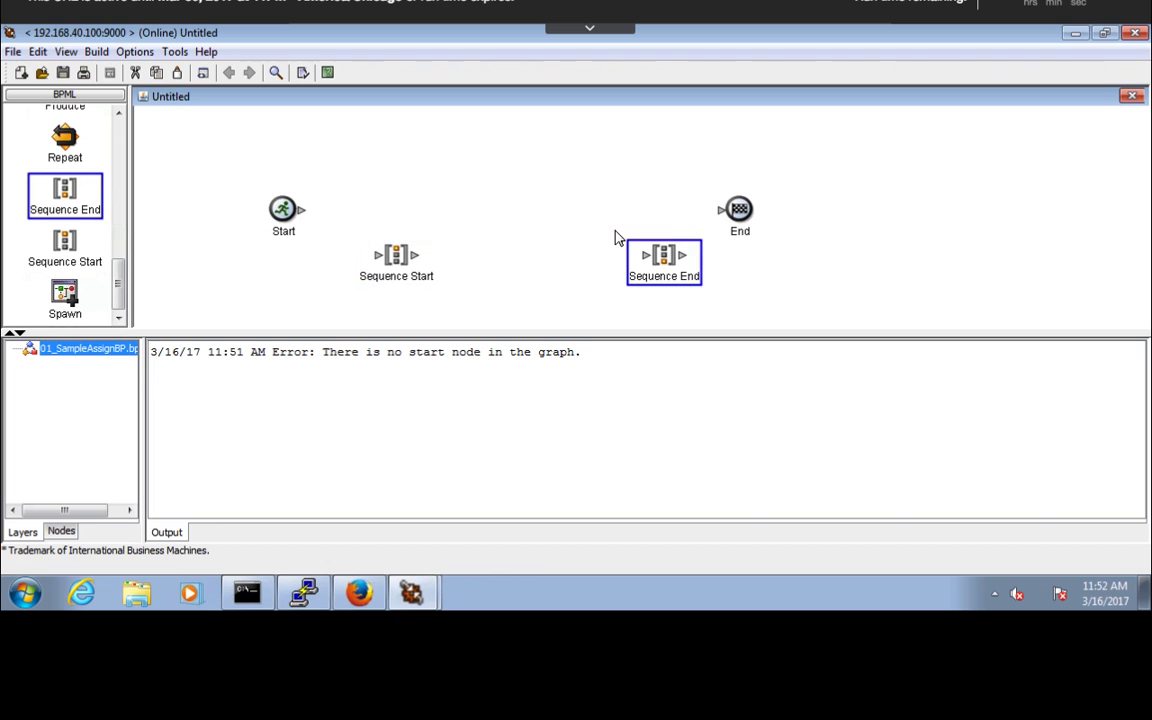
{"action": "left_click_drag", "start_coordinate": [735, 218], "coordinate": [825, 217]}
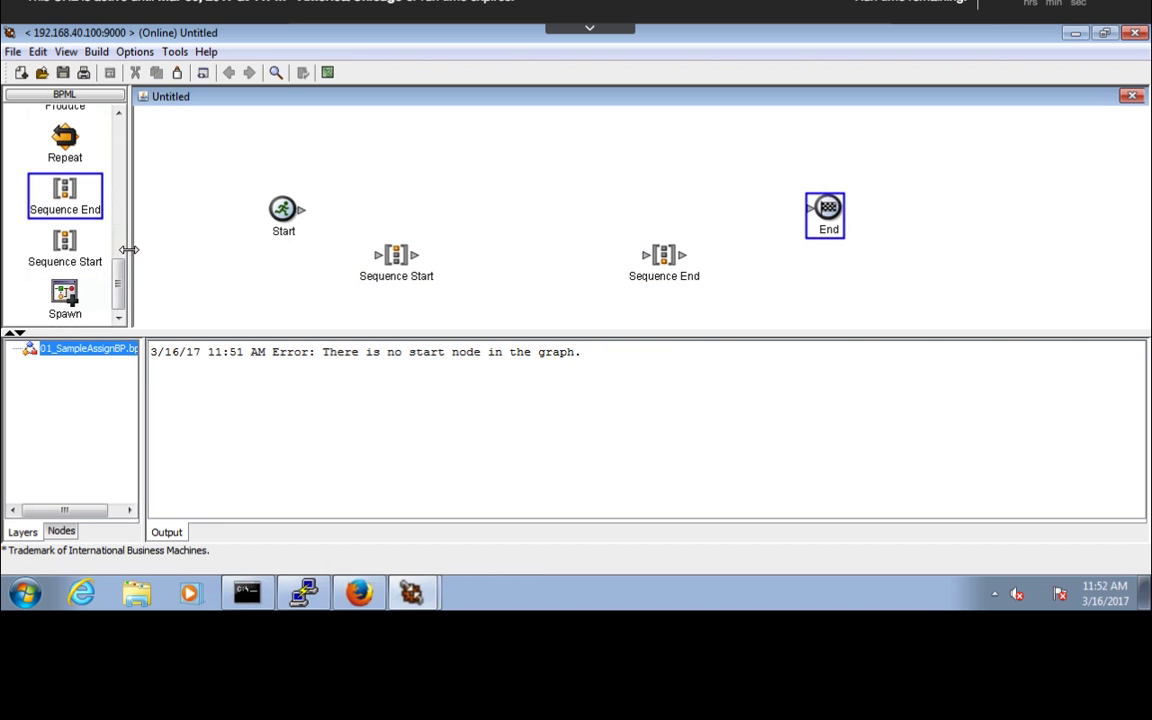
Add an Assign node between the sequence nodes and link Start, Sequence Start, Assign, Sequence End and End in that order.
{"action": "left_click_drag", "start_coordinate": [119, 281], "coordinate": [119, 192]}
{"action": "left_click_drag", "start_coordinate": [60, 155], "coordinate": [559, 216]}
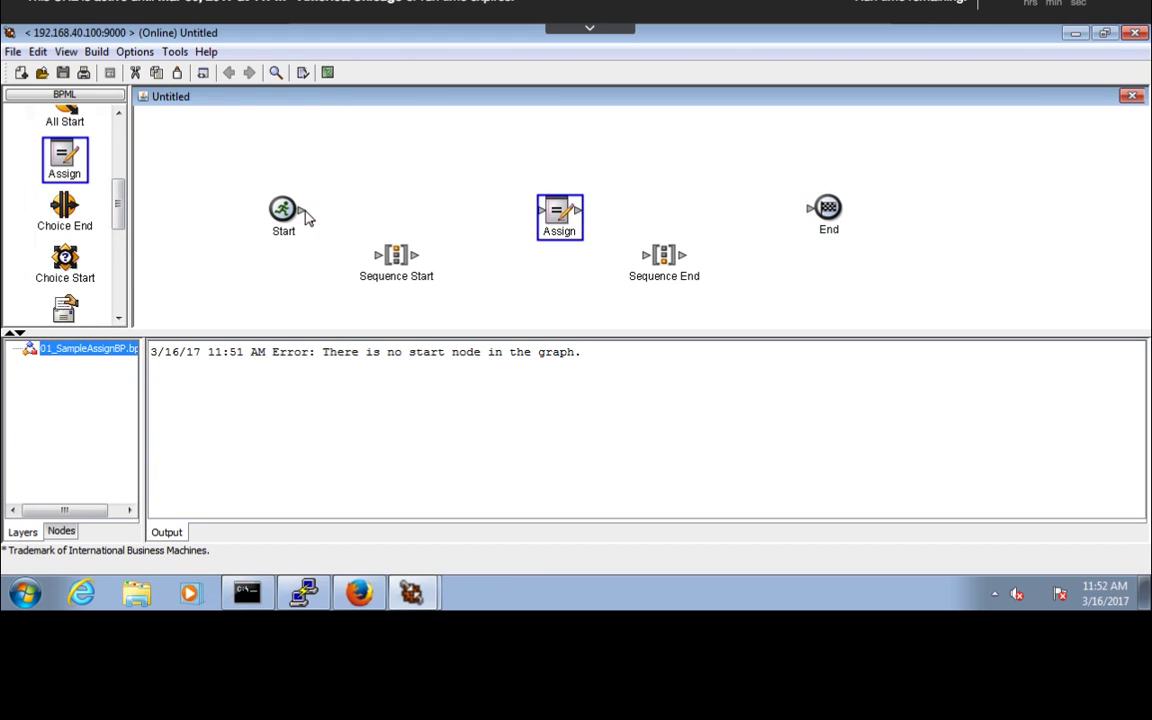
{"action": "left_click_drag", "start_coordinate": [299, 218], "coordinate": [814, 209]}
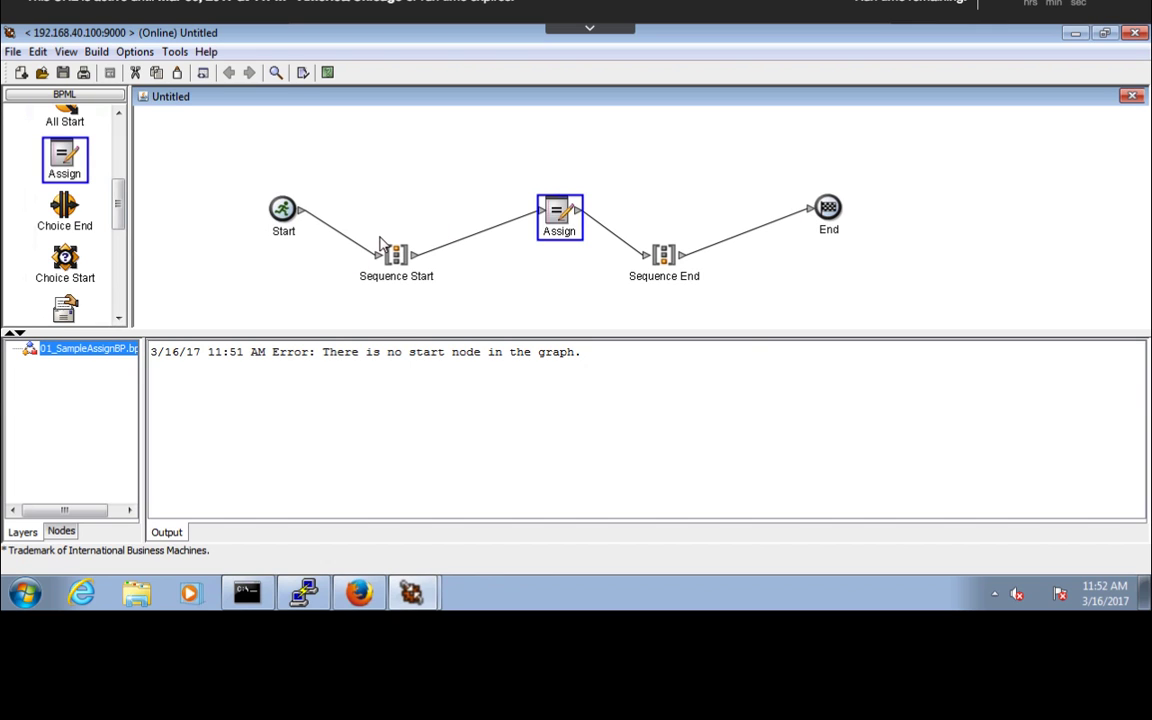
Set the Assign node's from property to PartnerA and its to property to PartnerB.
{"action": "left_click", "coordinate": [557, 222]}
{"action": "left_click", "coordinate": [412, 192]}
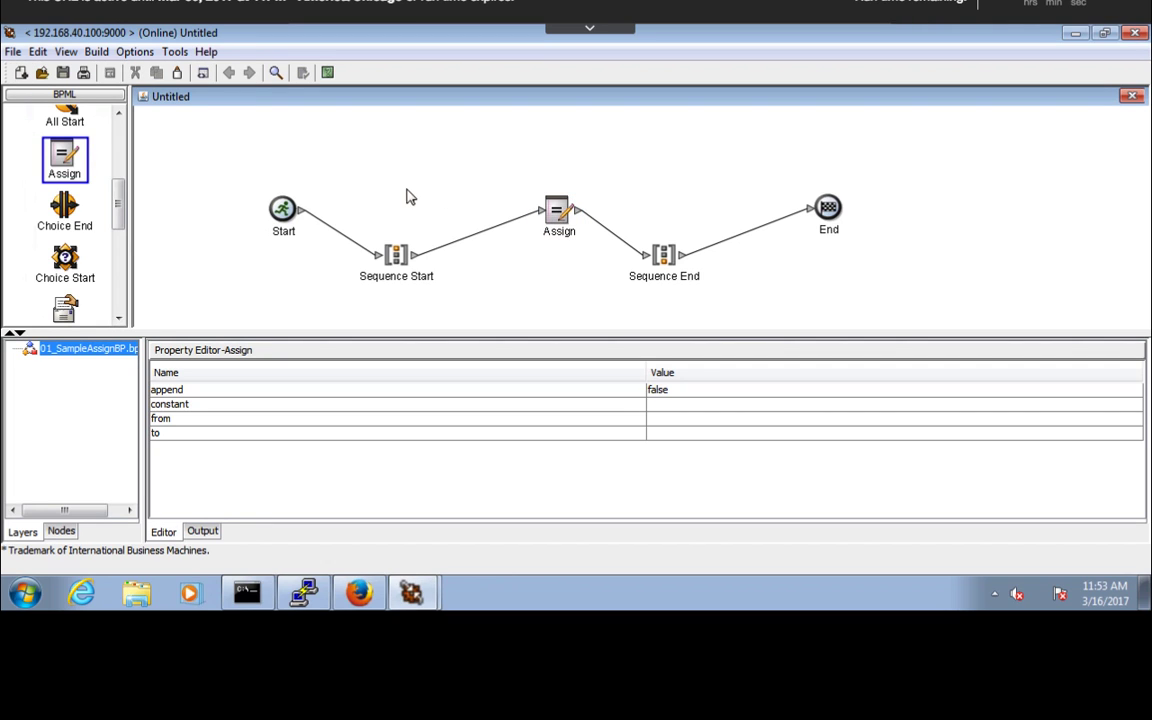
{"action": "left_click", "coordinate": [557, 222]}
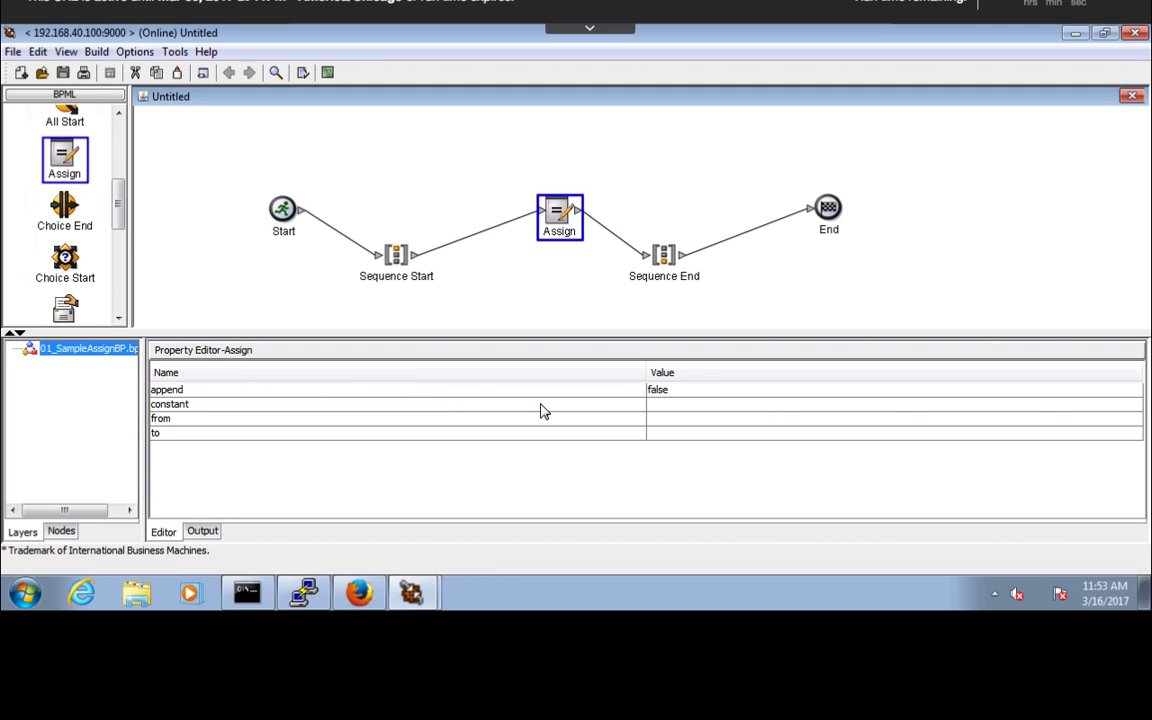
{"action": "left_click", "coordinate": [674, 406]}
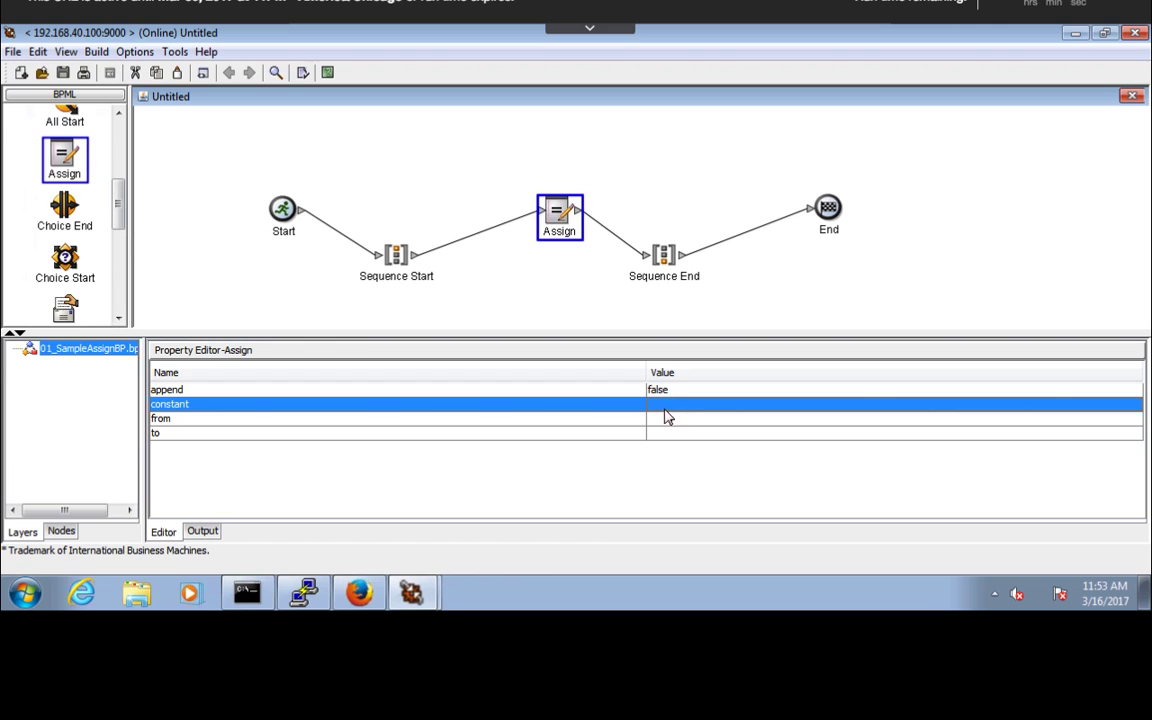
{"action": "left_click", "coordinate": [660, 422]}
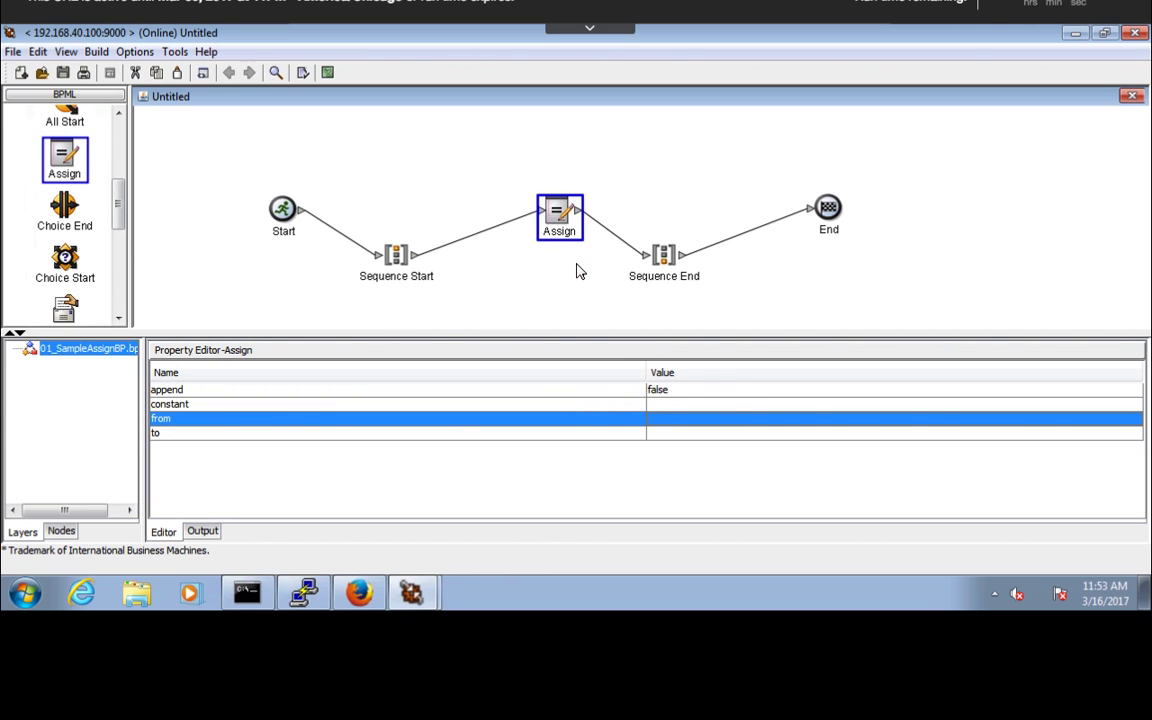
{"action": "left_click", "coordinate": [659, 435]}
{"action": "left_click", "coordinate": [659, 435]}
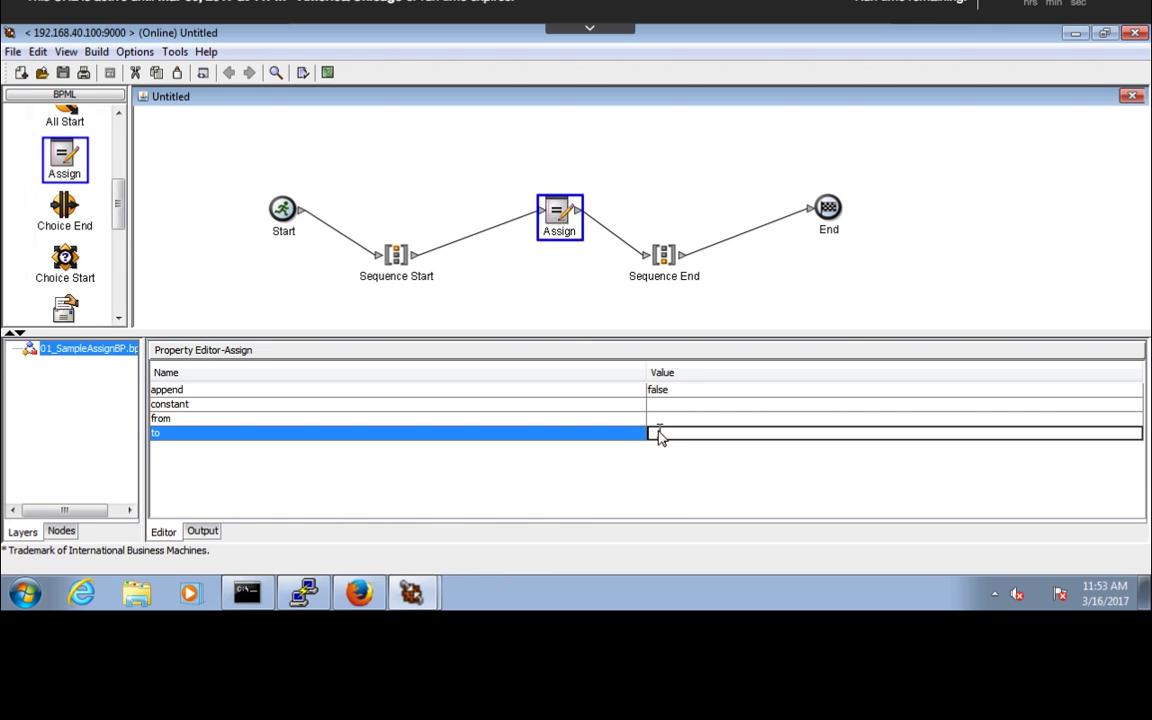
{"action": "left_click", "coordinate": [651, 420]}
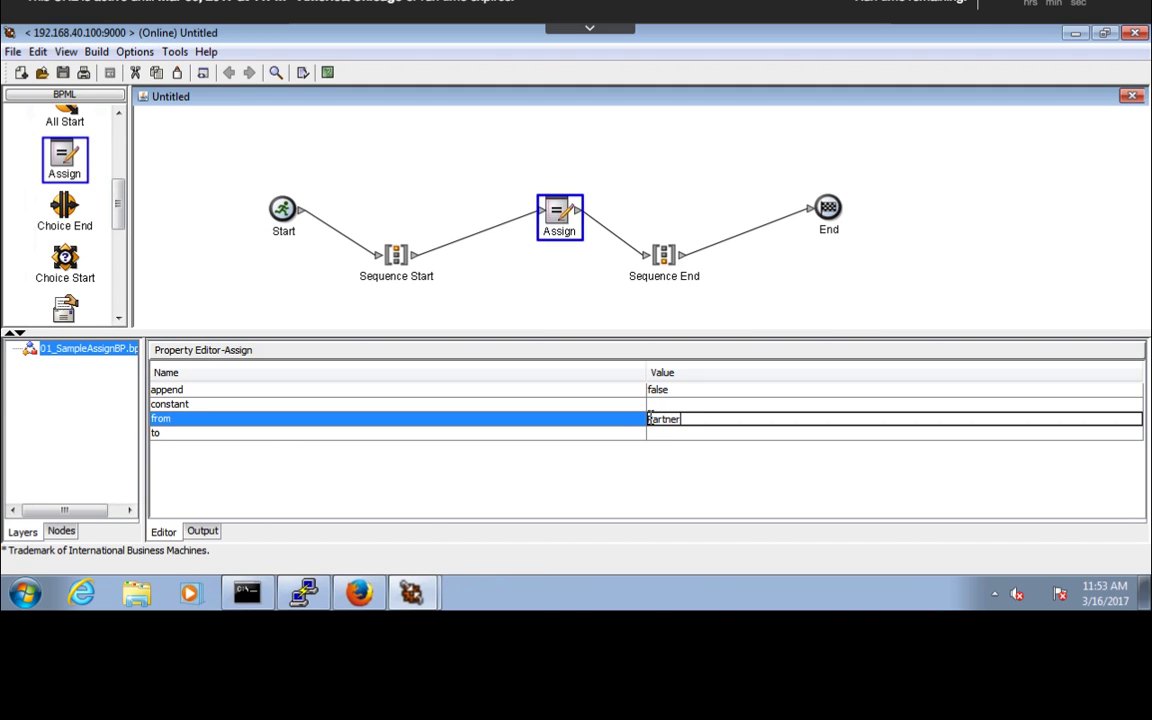
{"action": "left_click", "coordinate": [666, 432]}
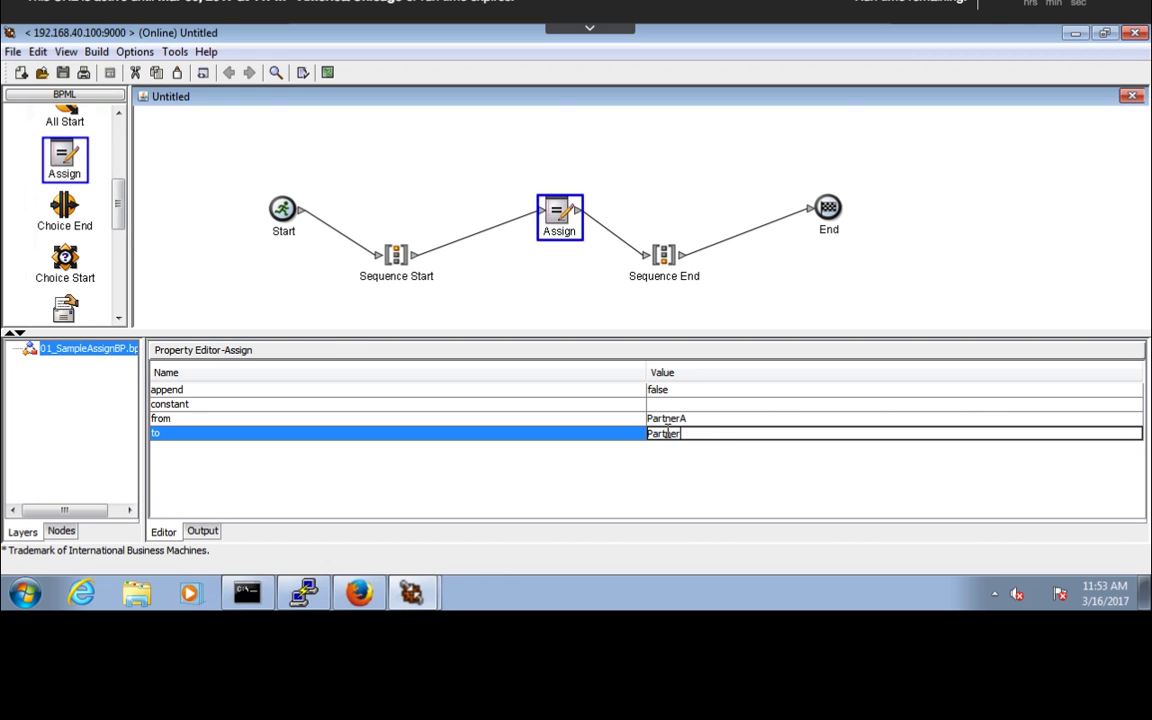
{"action": "left_click", "coordinate": [673, 406]}
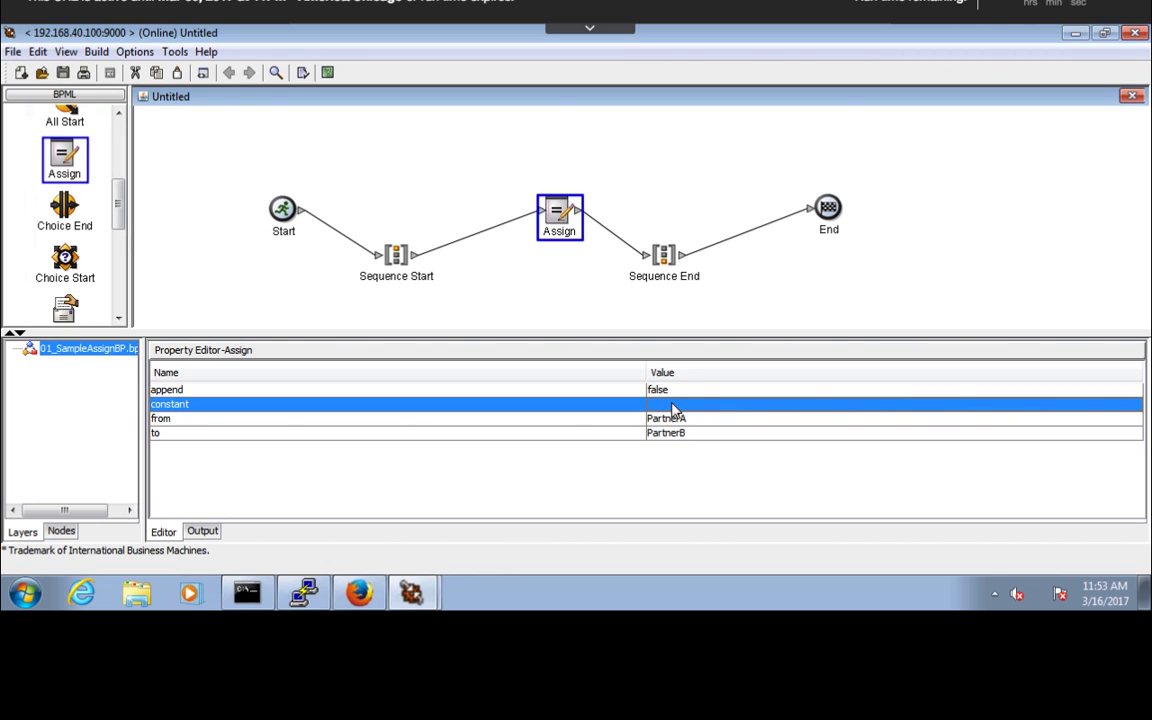
Set the Assign node's constant property to HelloWorld.
{"action": "left_click", "coordinate": [673, 406]}
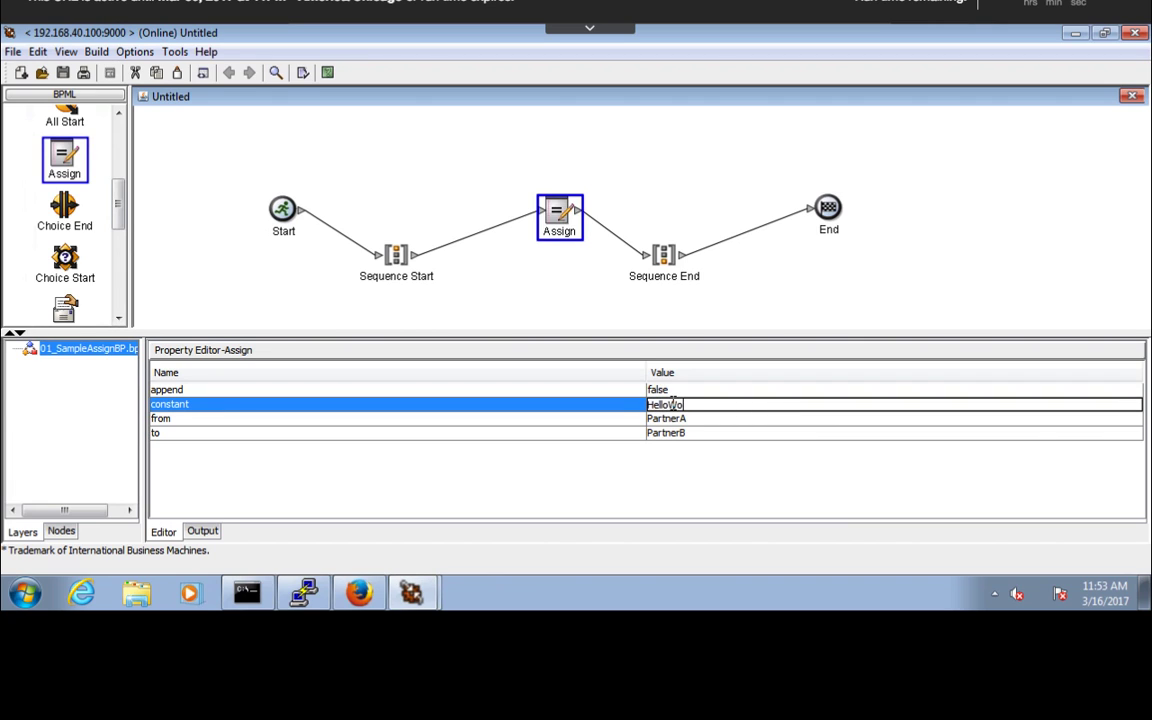
{"action": "type", "text": "HelloWorld"}
{"action": "left_click", "coordinate": [702, 288]}
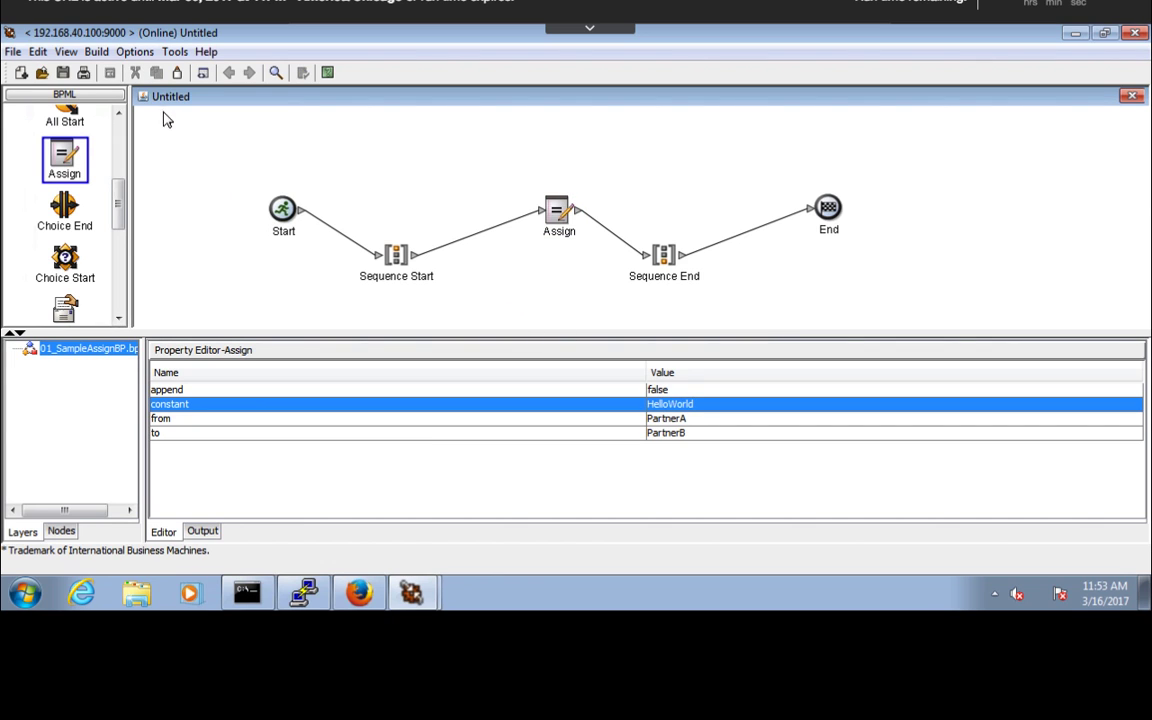
Save the business process with validation on save, and validate it once more.
{"action": "left_click", "coordinate": [13, 52]}
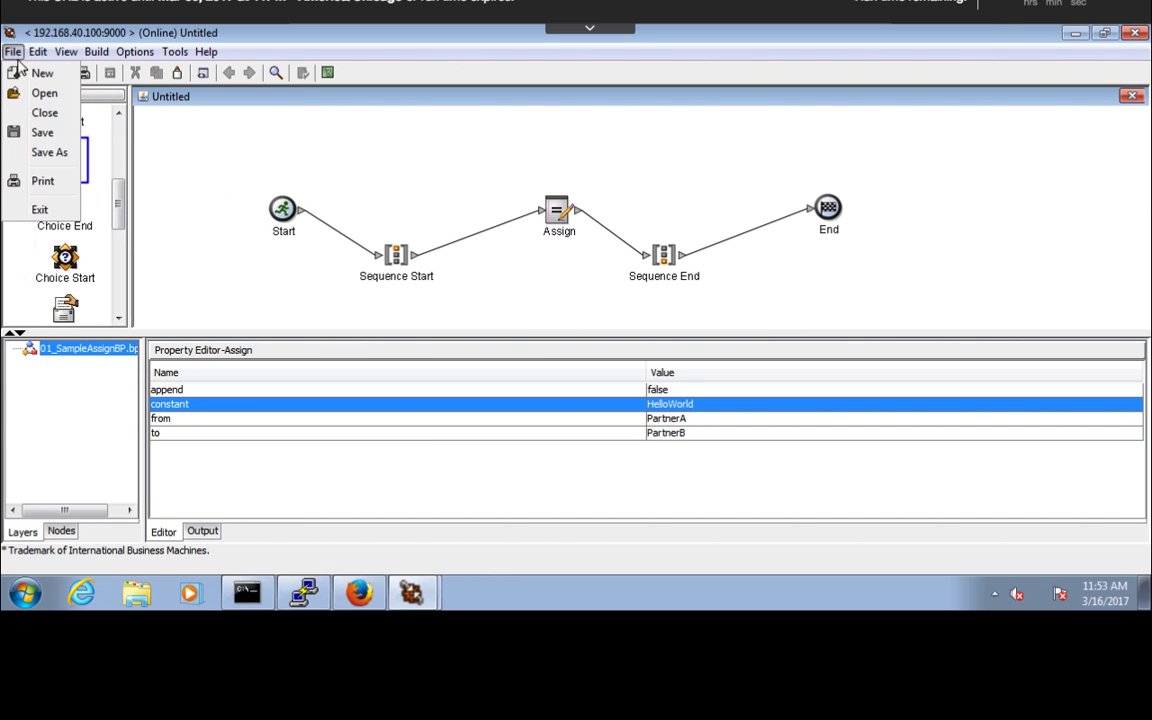
{"action": "left_click", "coordinate": [40, 133]}
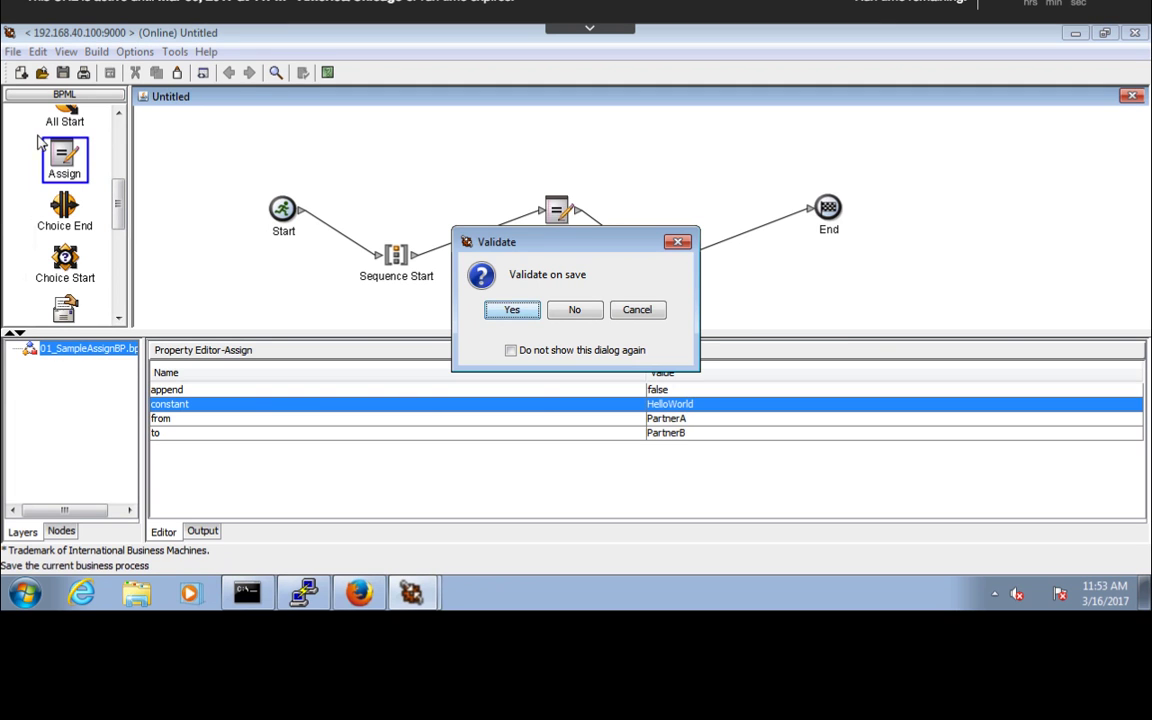
{"action": "left_click", "coordinate": [512, 311]}
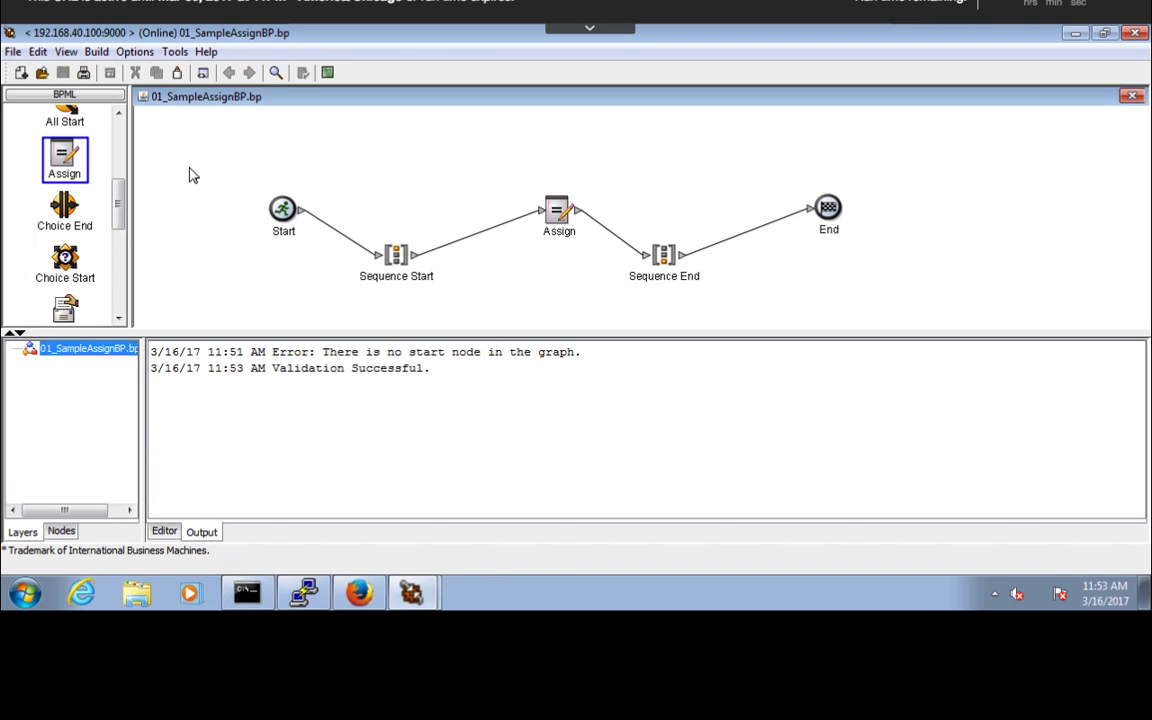
{"action": "left_click", "coordinate": [96, 51]}
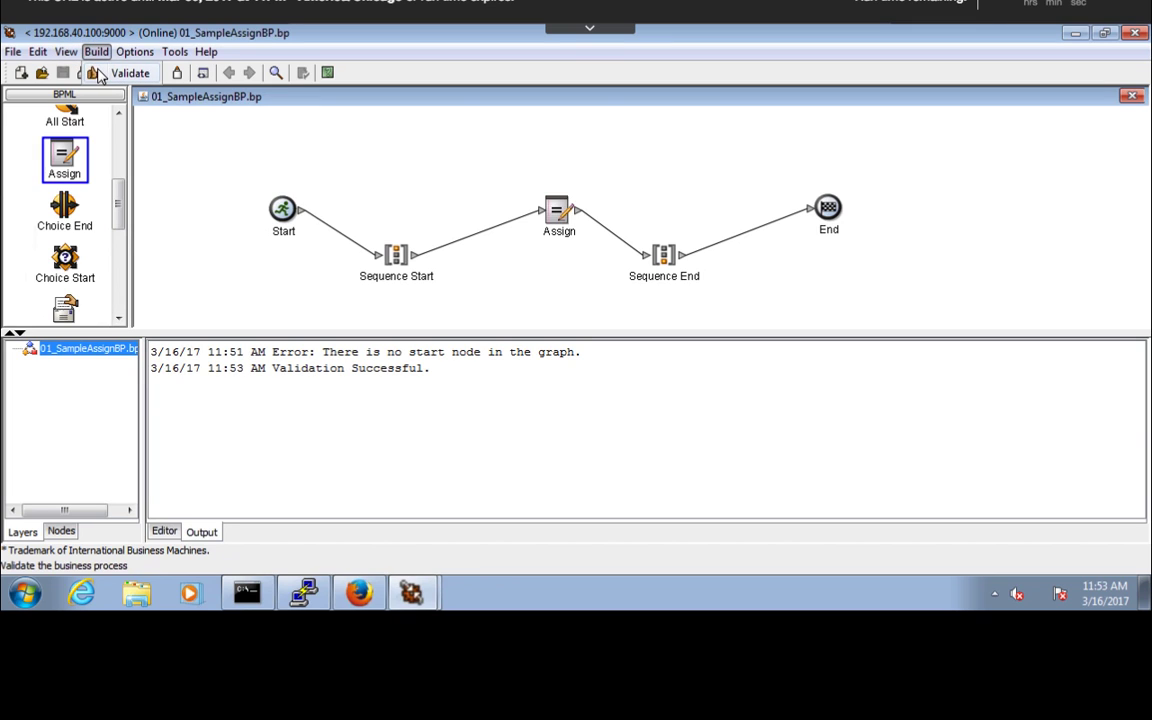
{"action": "left_click", "coordinate": [97, 73]}
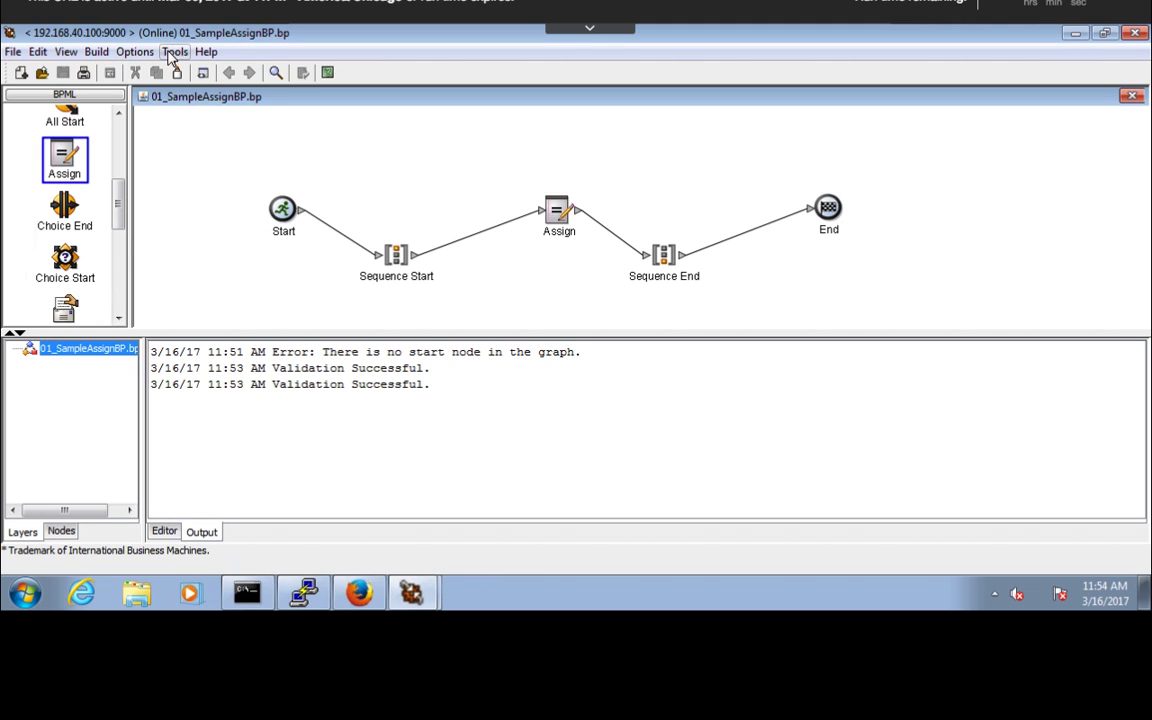
Start adding a process in Source Manager and name it 01_SampleAssignBP.
{"action": "left_click", "coordinate": [174, 52]}
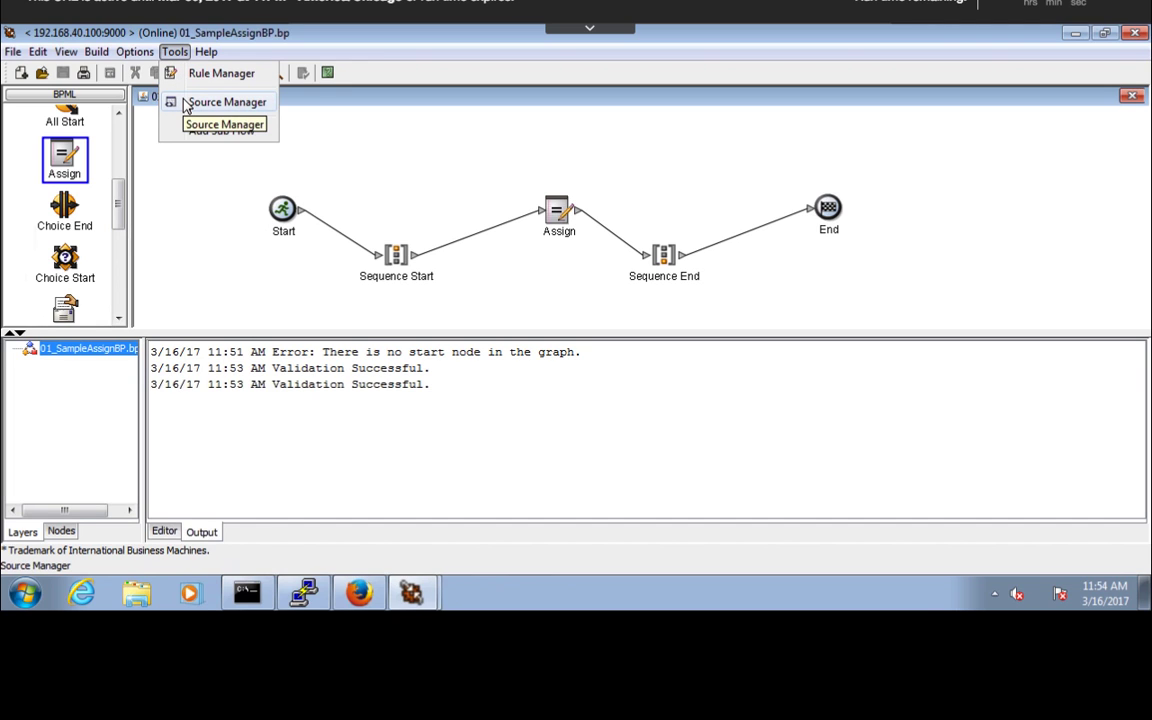
{"action": "left_click", "coordinate": [186, 104]}
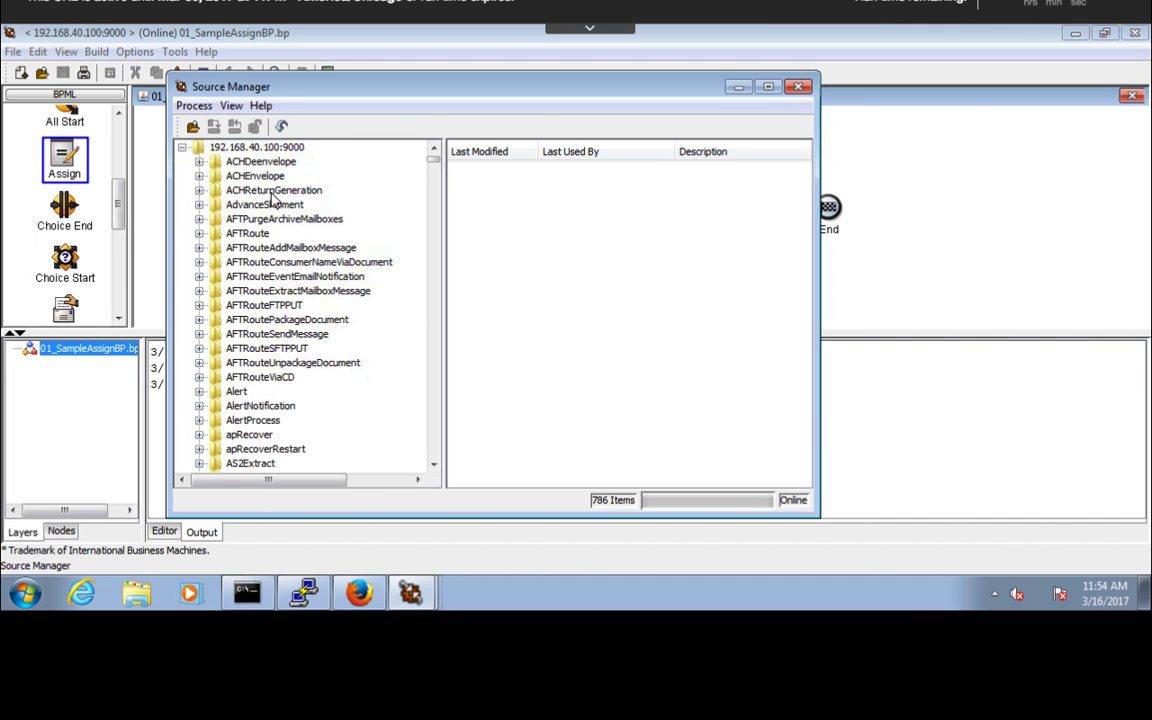
{"action": "left_click", "coordinate": [190, 106]}
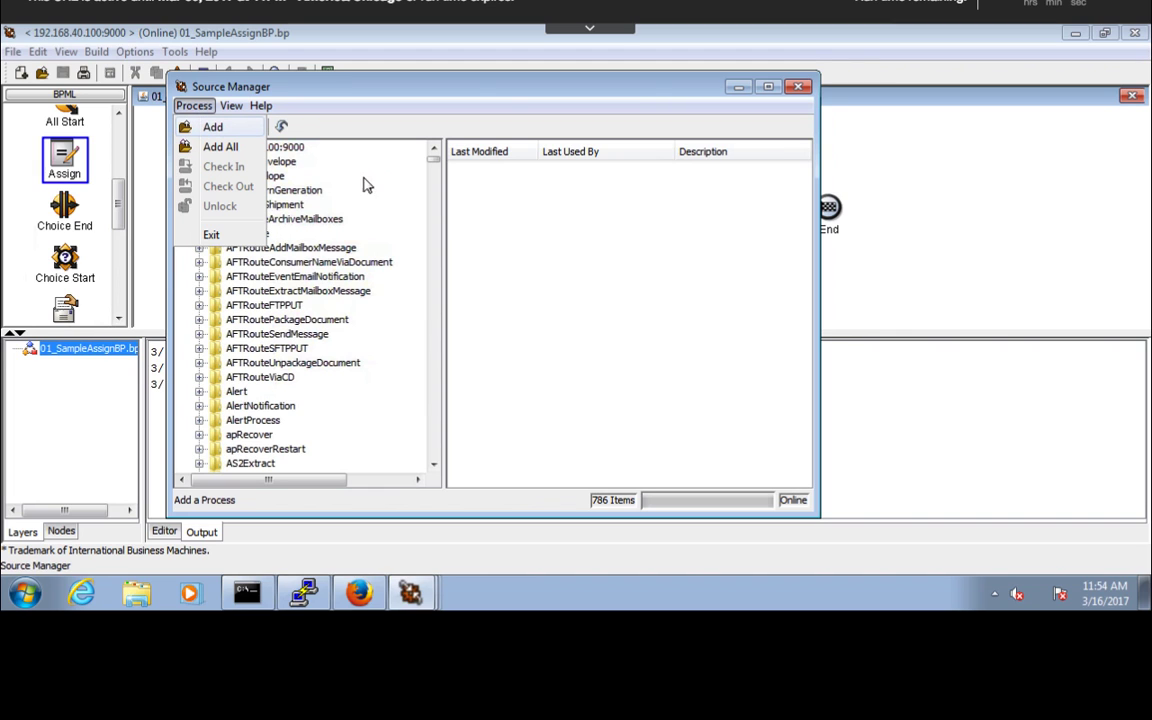
{"action": "left_click", "coordinate": [224, 127]}
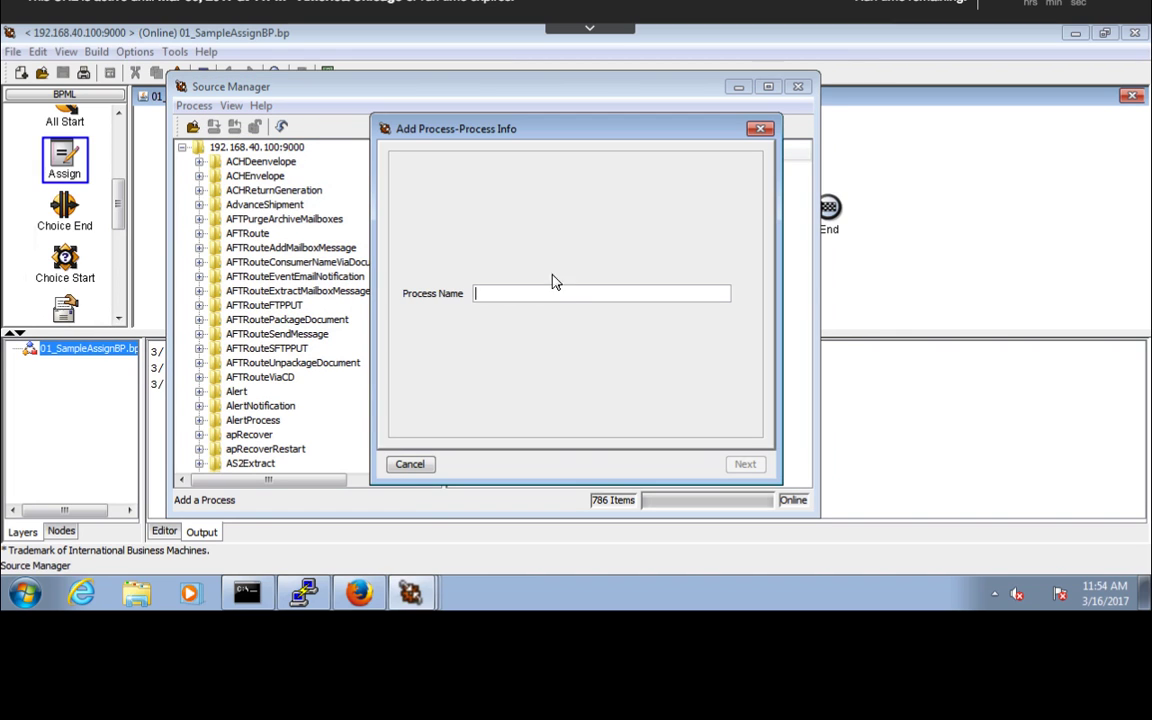
{"action": "type", "text": "01_SampleAssignBP"}
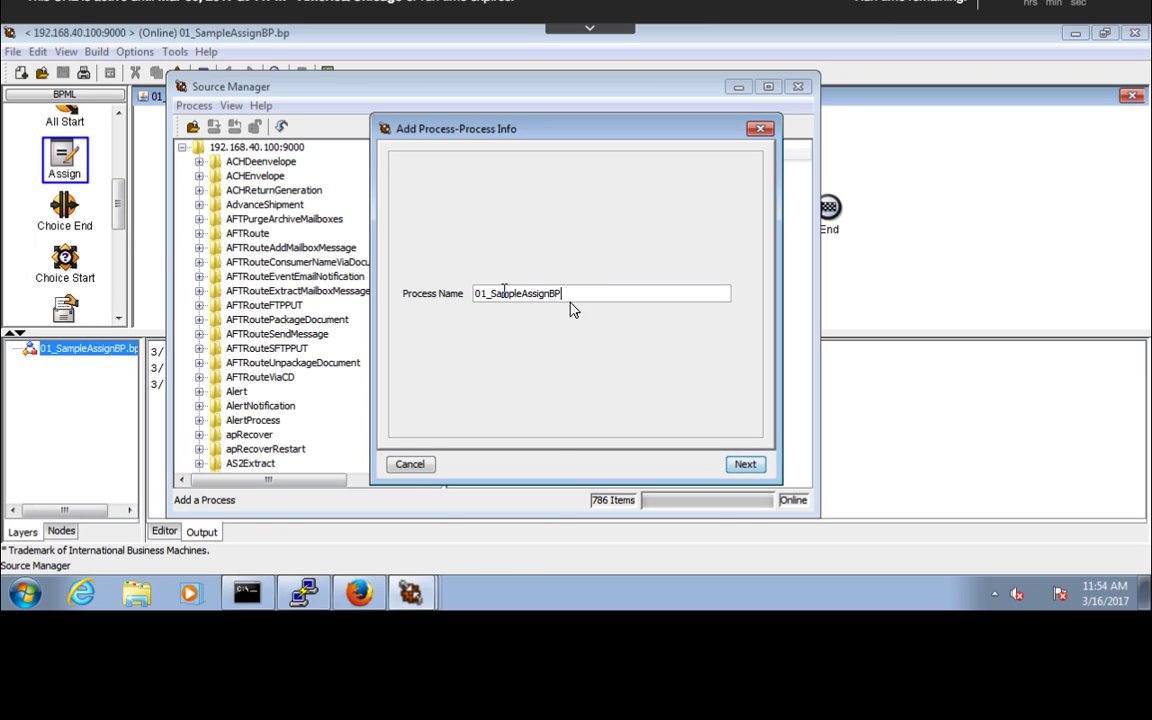
{"action": "left_click", "coordinate": [745, 464]}
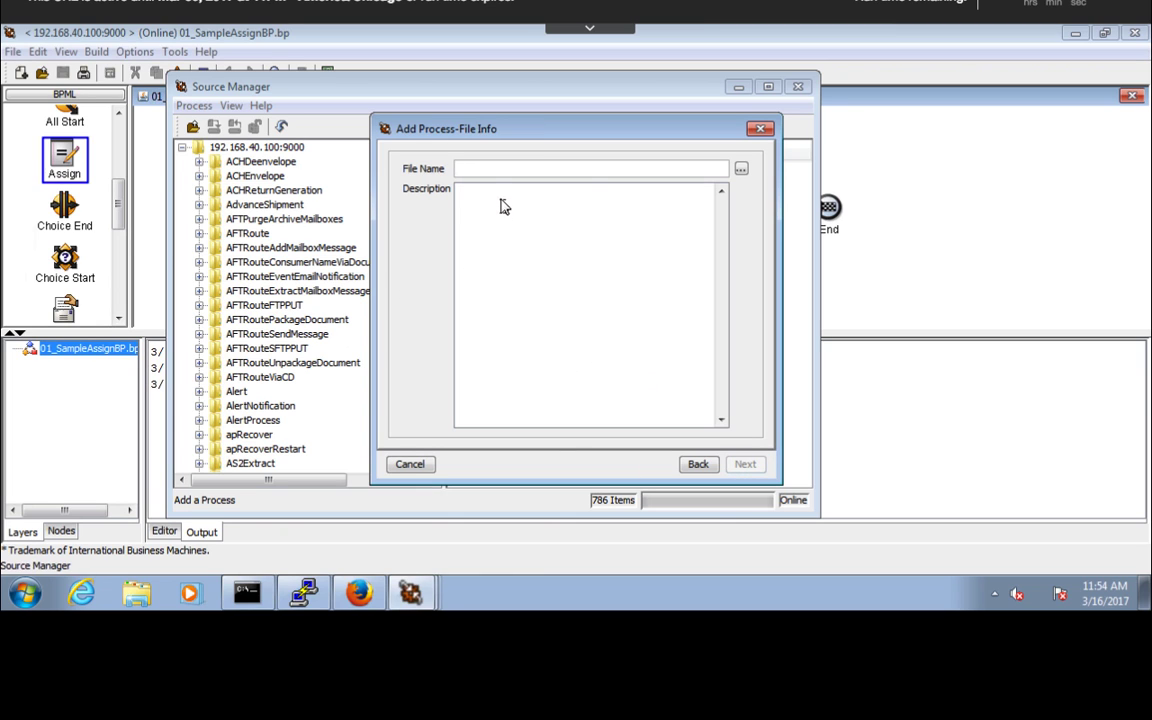
Choose 01_SampleAssignBP.bp from the Sample BP folder in My Documents as the source file of the new process.
{"action": "left_click", "coordinate": [741, 170]}
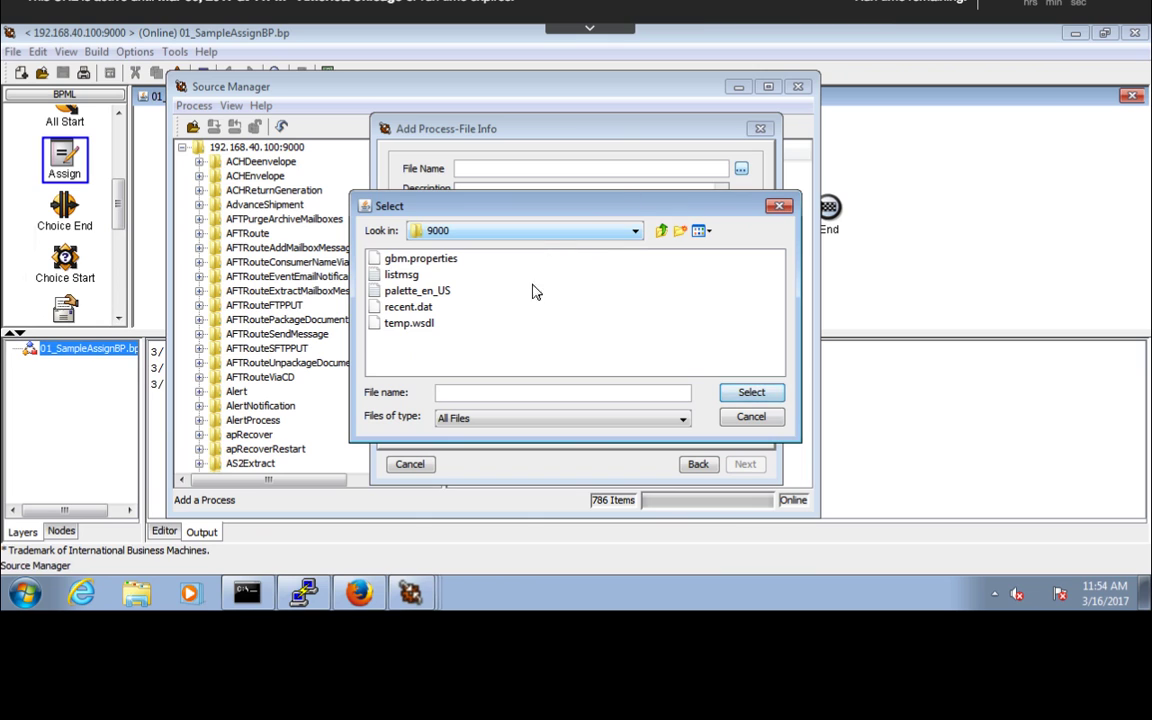
{"action": "left_click", "coordinate": [662, 231]}
{"action": "left_click", "coordinate": [662, 231]}
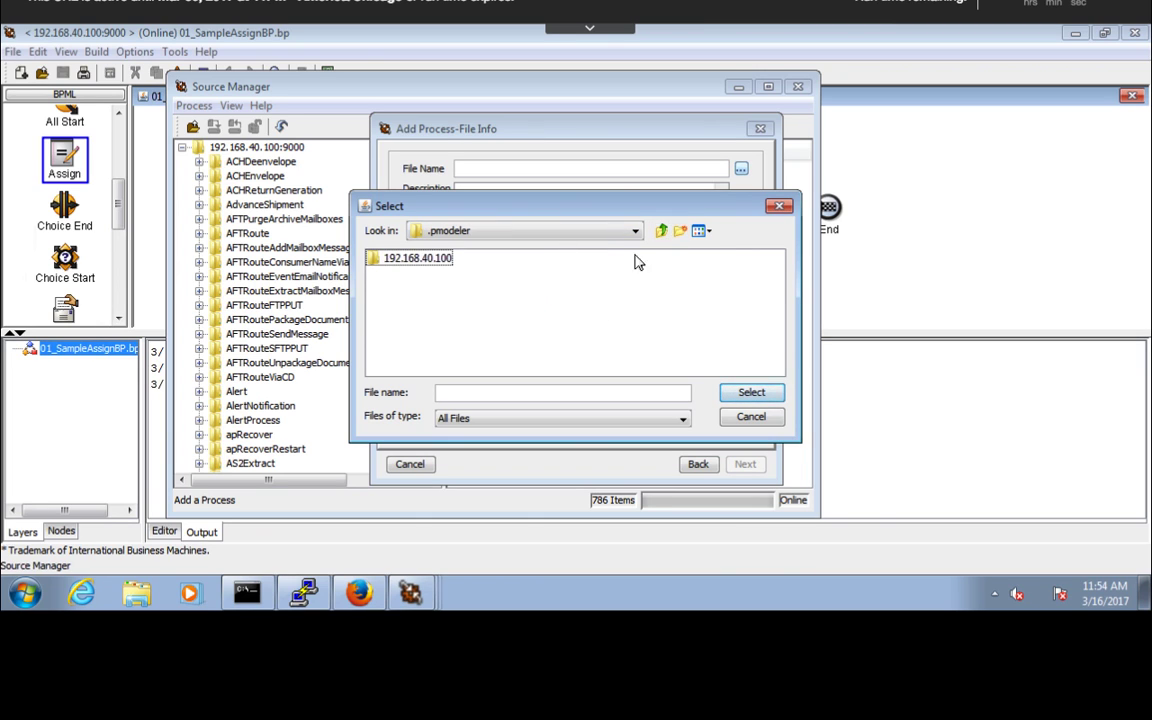
{"action": "left_click", "coordinate": [662, 231]}
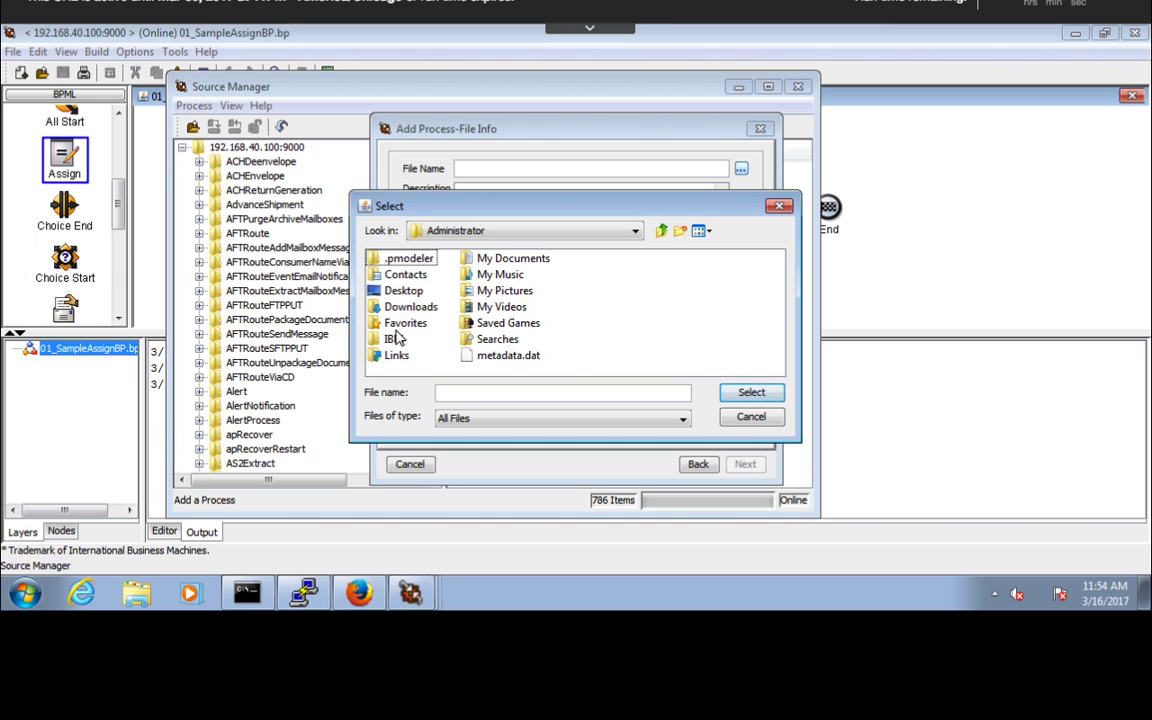
{"action": "left_click", "coordinate": [513, 260]}
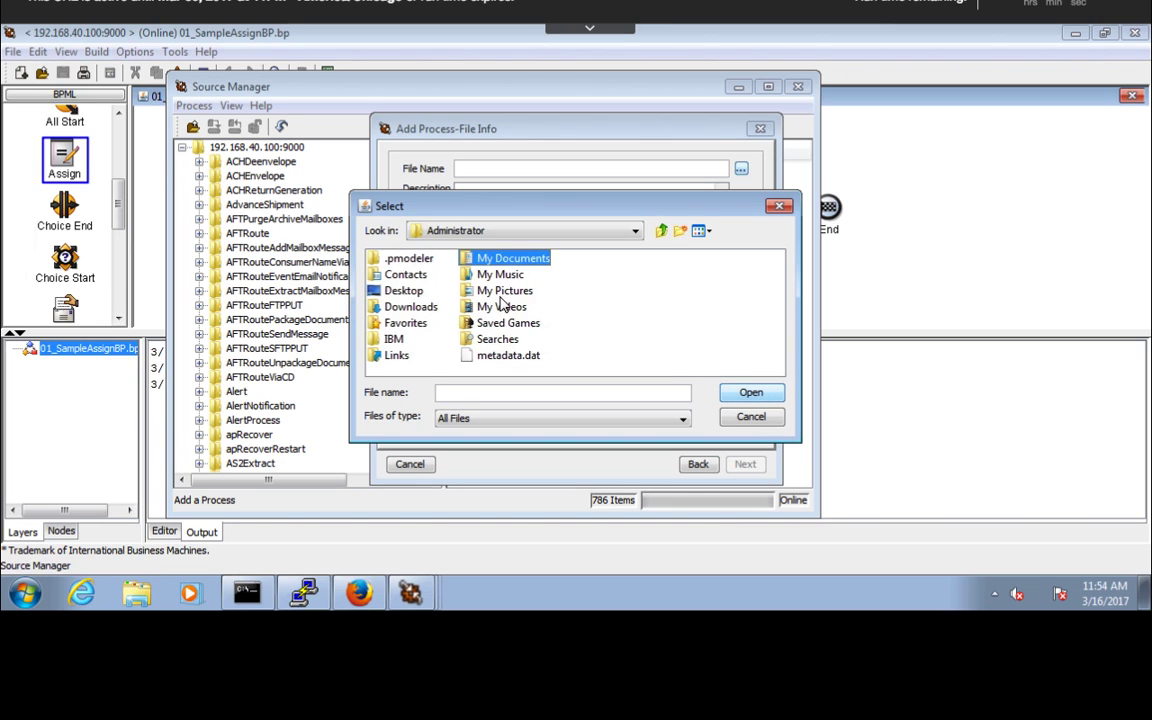
{"action": "key", "text": "Return"}
{"action": "double_click", "coordinate": [405, 260]}
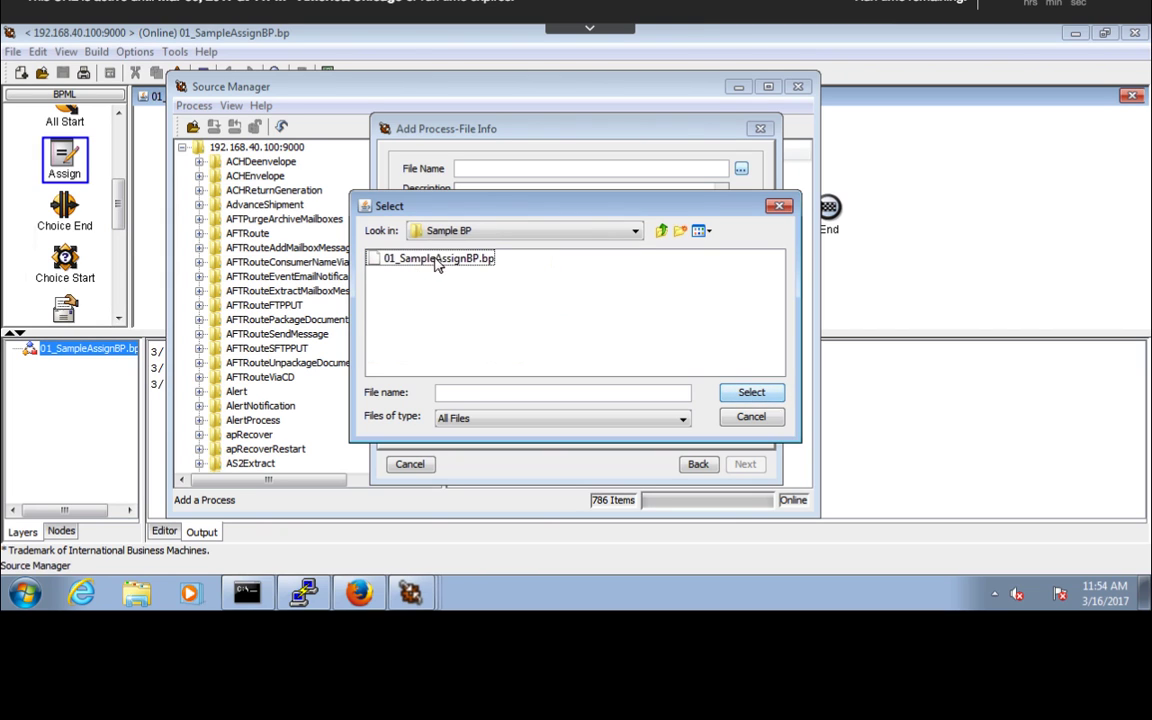
{"action": "left_click", "coordinate": [435, 259]}
{"action": "left_click", "coordinate": [751, 392]}
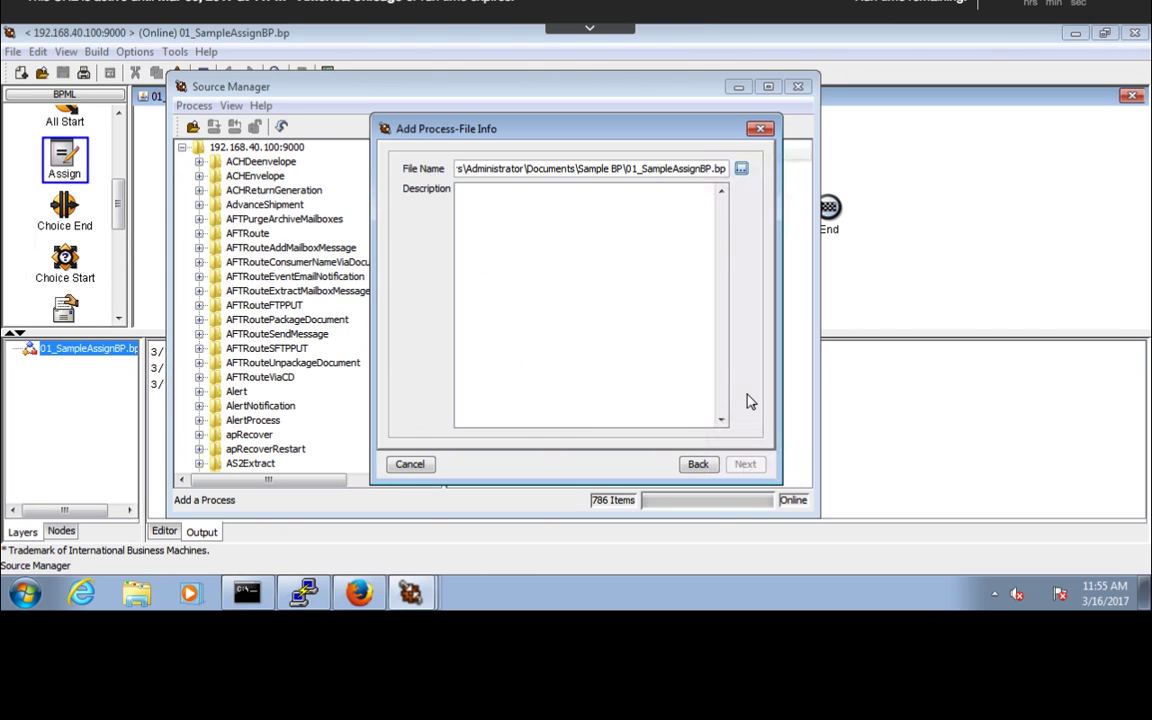
Describe the new process as Sample Assign BP and continue to its process level settings.
{"action": "left_click", "coordinate": [568, 260]}
{"action": "type", "text": "Sa"}
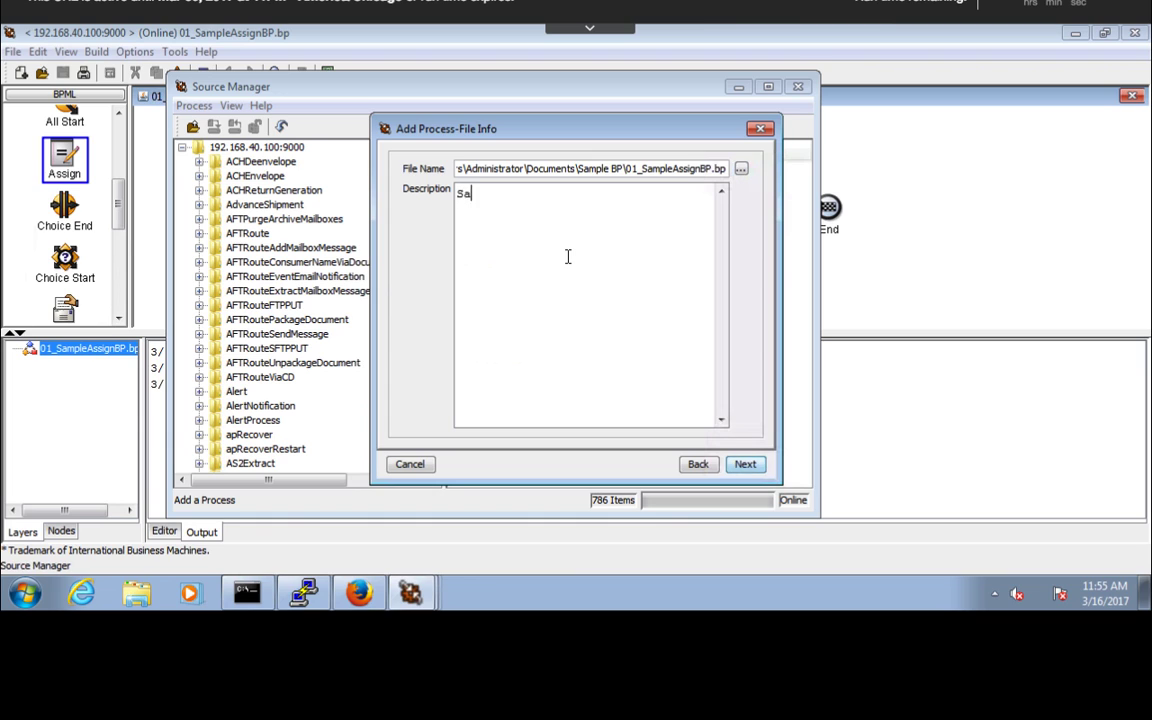
{"action": "type", "text": "mple Assign BP"}
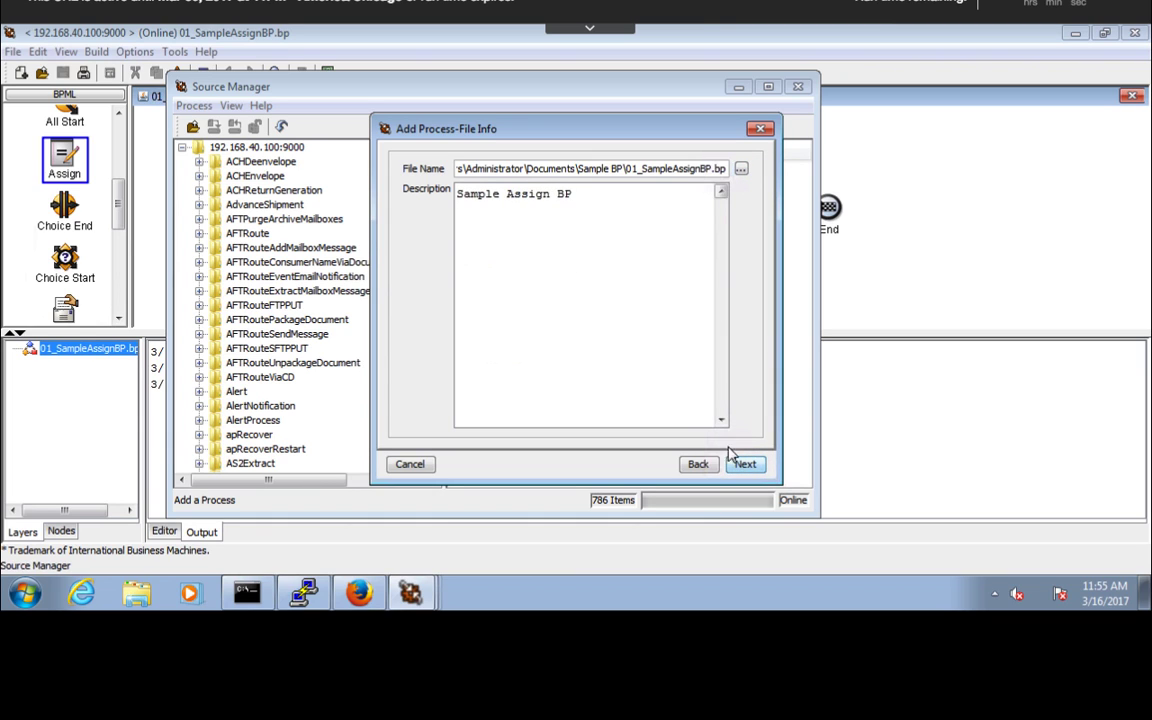
{"action": "left_click", "coordinate": [750, 466]}
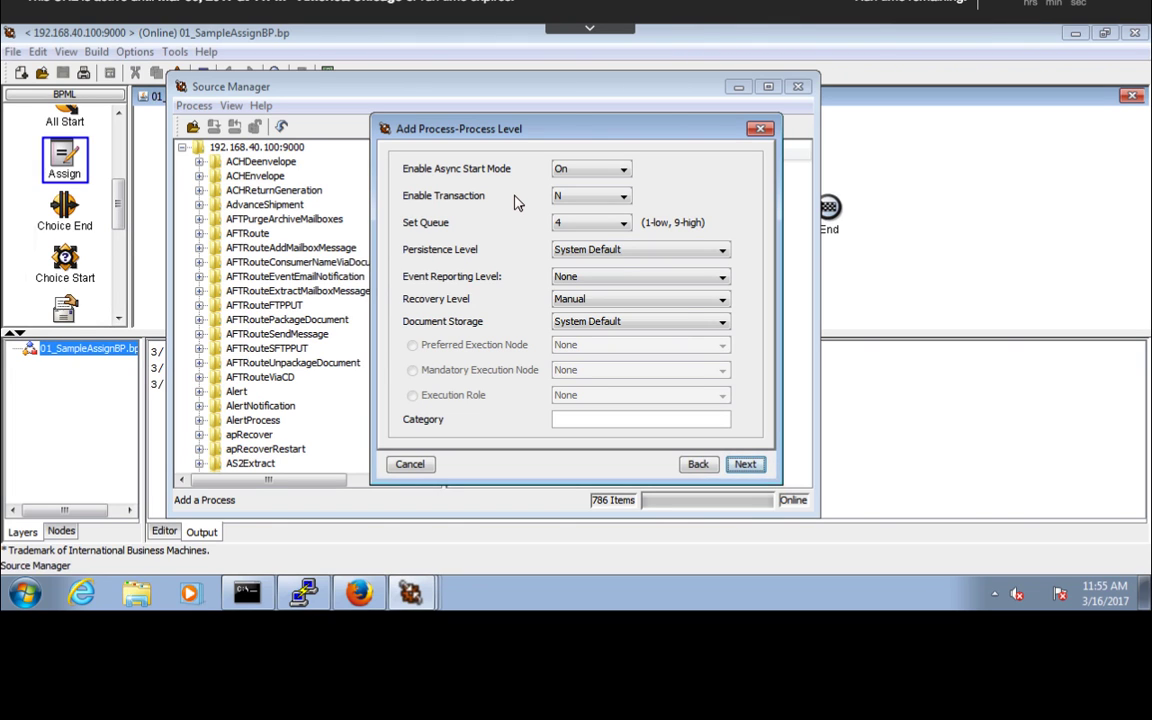
Accept the default process level, deadline and life span settings, and finish adding the process with Validate Process and Enable Process on.
{"action": "left_click", "coordinate": [745, 464]}
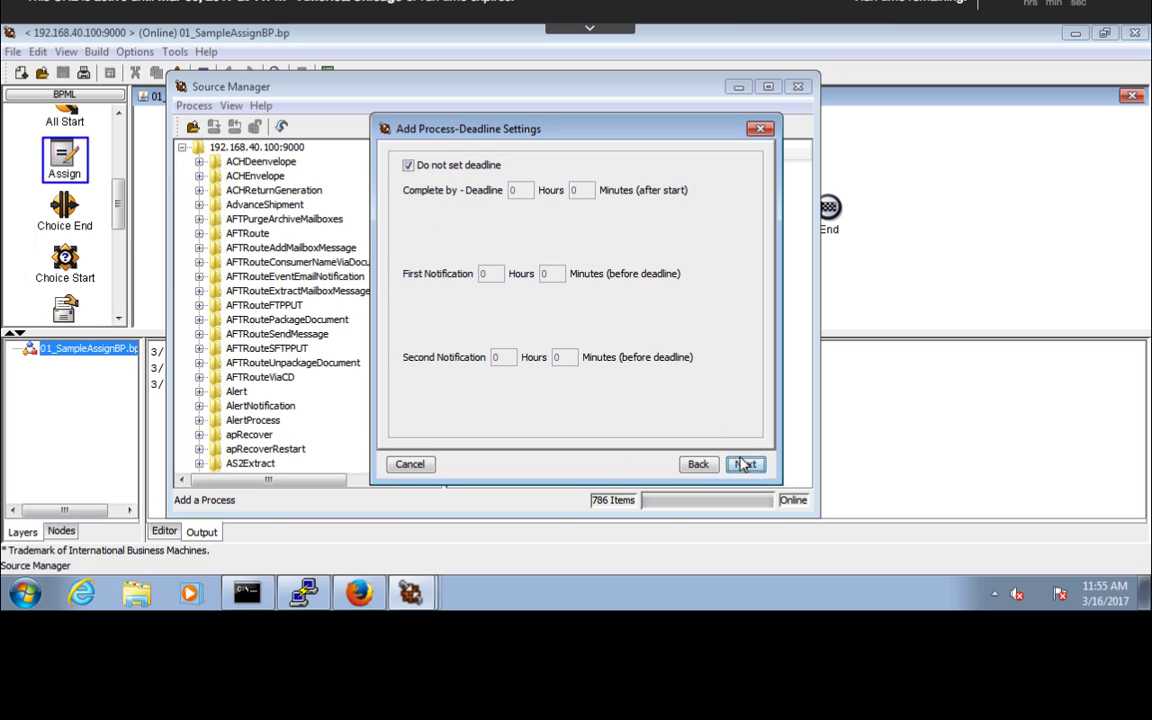
{"action": "left_click", "coordinate": [747, 464]}
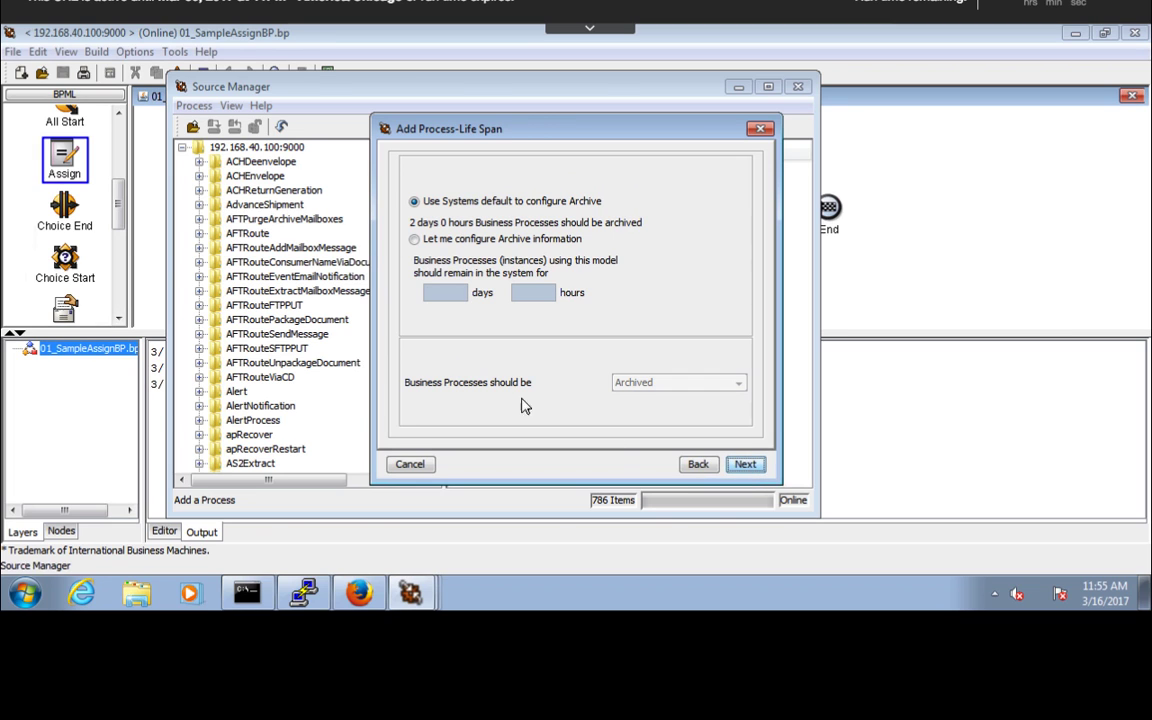
{"action": "left_click", "coordinate": [746, 464]}
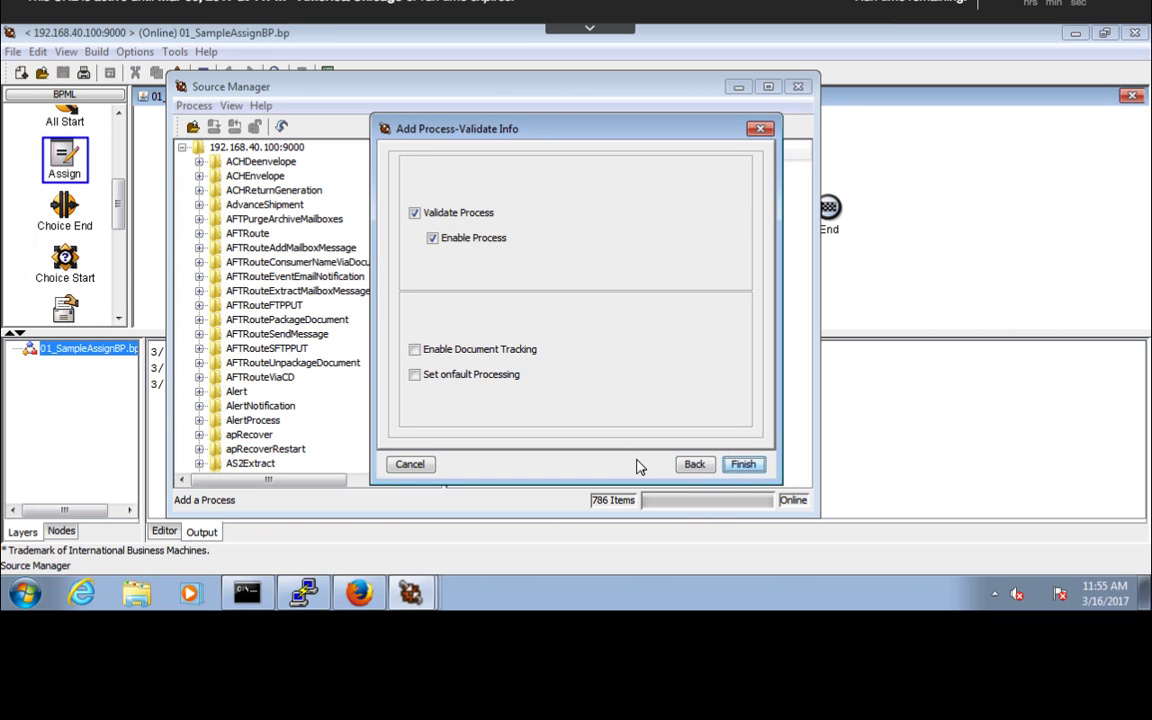
{"action": "left_click", "coordinate": [745, 468]}
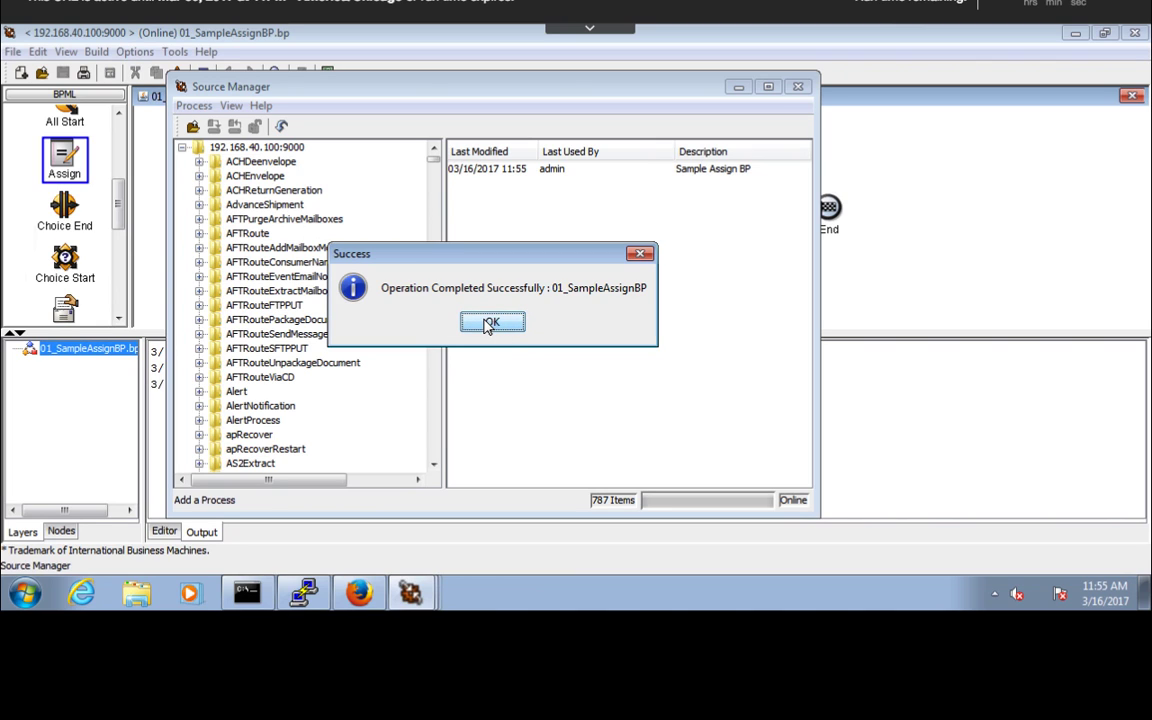
{"action": "left_click", "coordinate": [489, 324]}
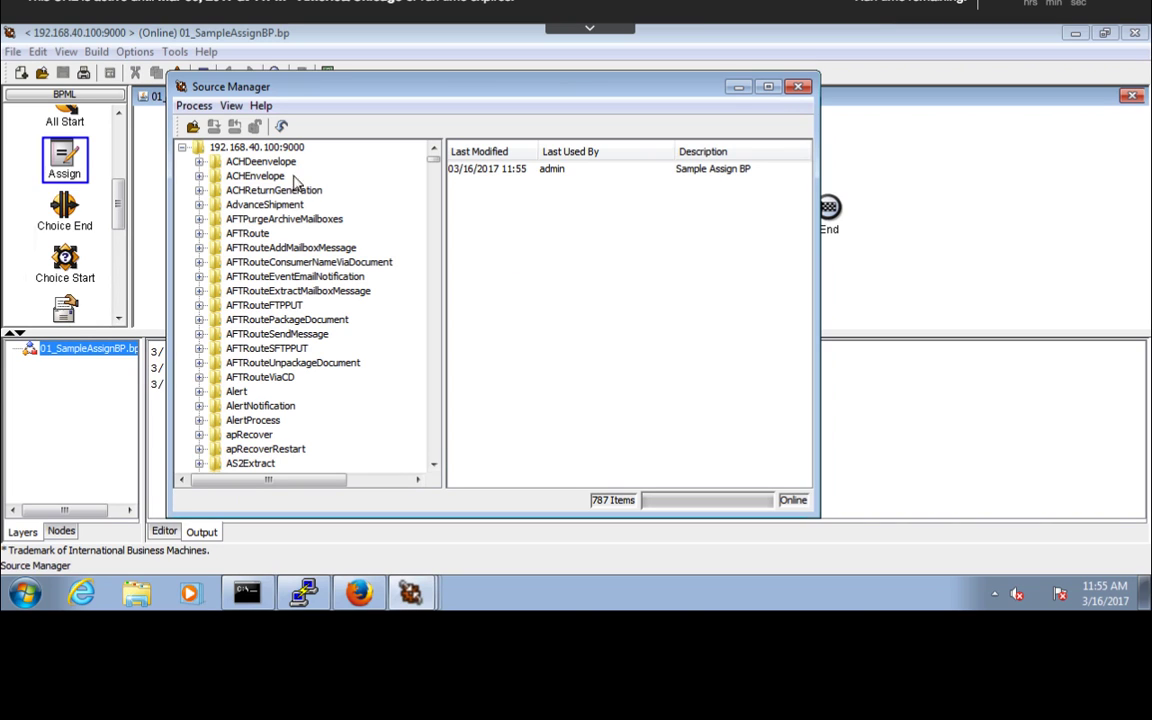
Refresh the Source Manager process list, check the 01_SampleAssignBP entry, and leave Source Manager.
{"action": "left_click", "coordinate": [281, 127]}
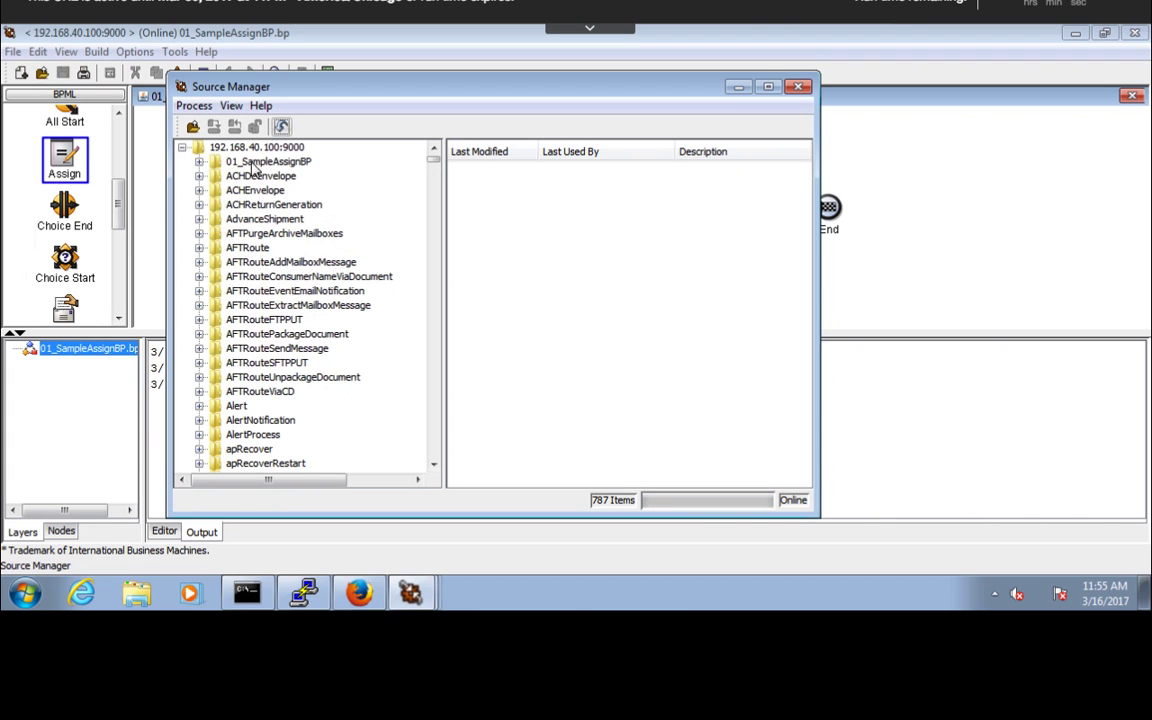
{"action": "left_click", "coordinate": [241, 164]}
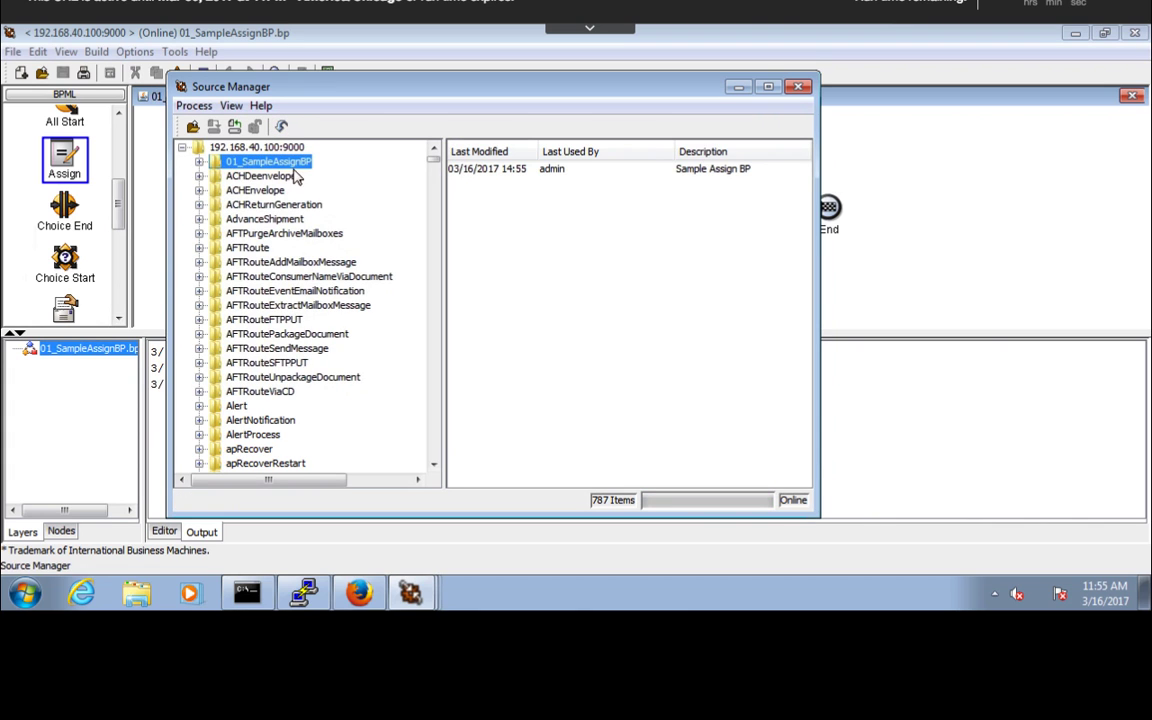
{"action": "left_click", "coordinate": [264, 177]}
{"action": "left_click", "coordinate": [256, 163]}
{"action": "left_click", "coordinate": [395, 50]}
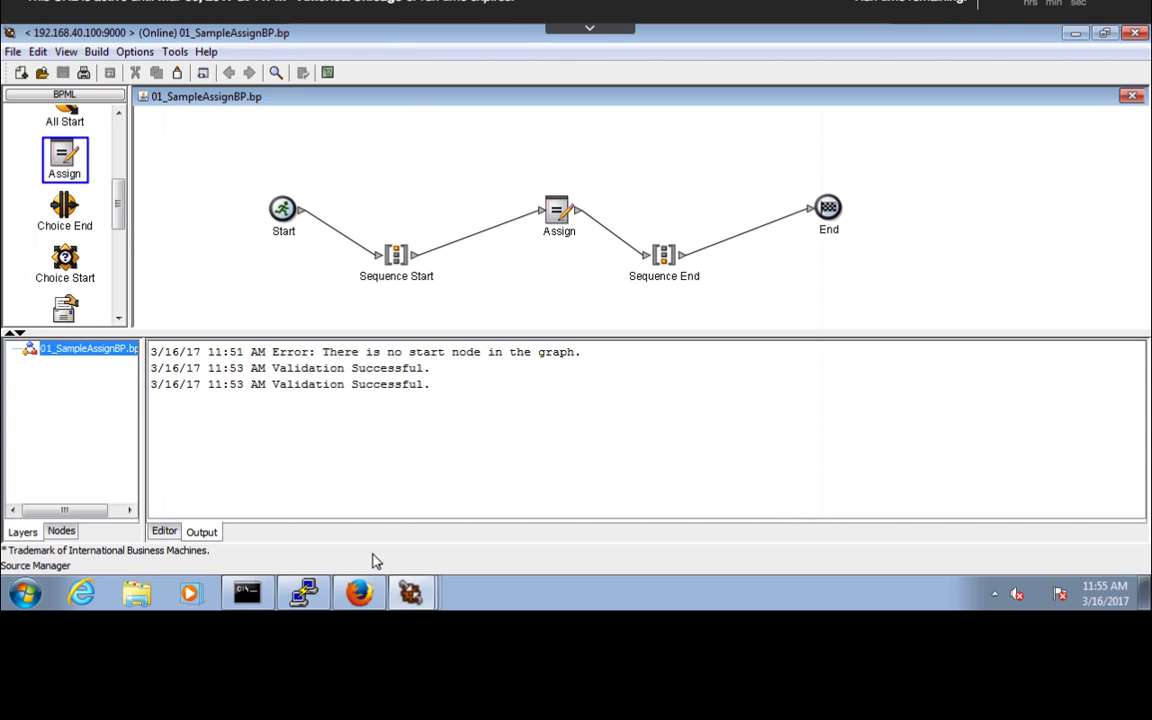
Switch to the Sterling B2B Integrator dashboard in Firefox, search for processes matching 01_, and open the 01_SampleAssignBP version in the editor.
{"action": "left_click", "coordinate": [359, 593]}
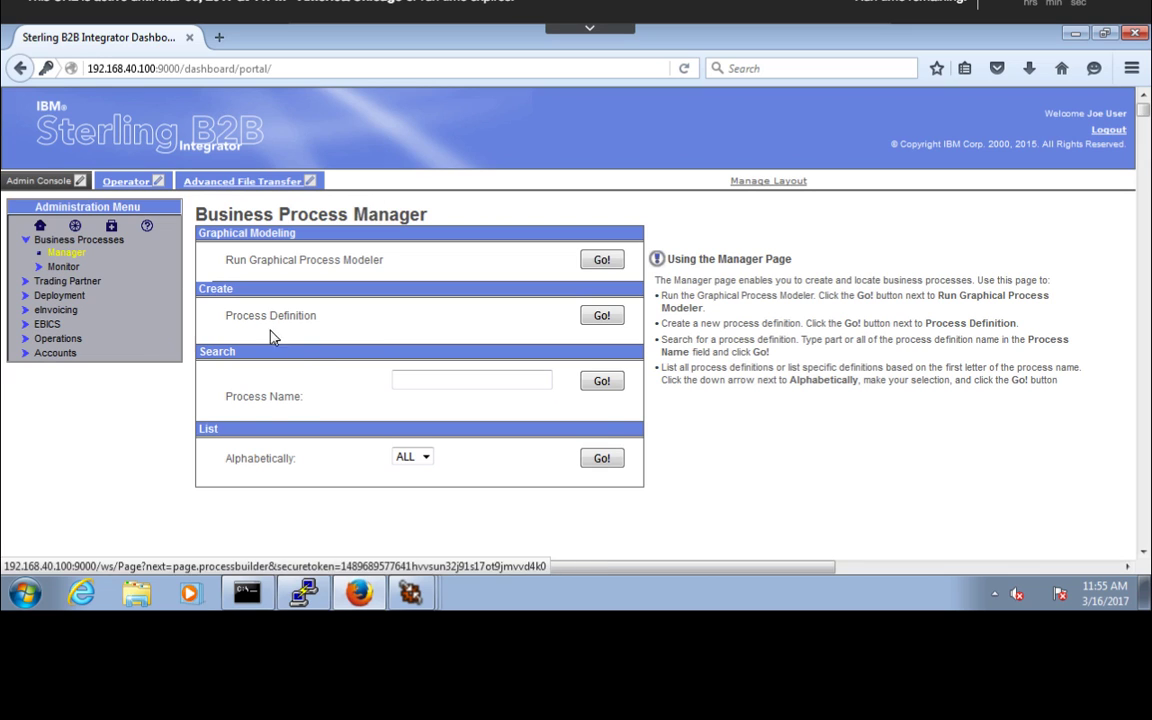
{"action": "left_click", "coordinate": [430, 388]}
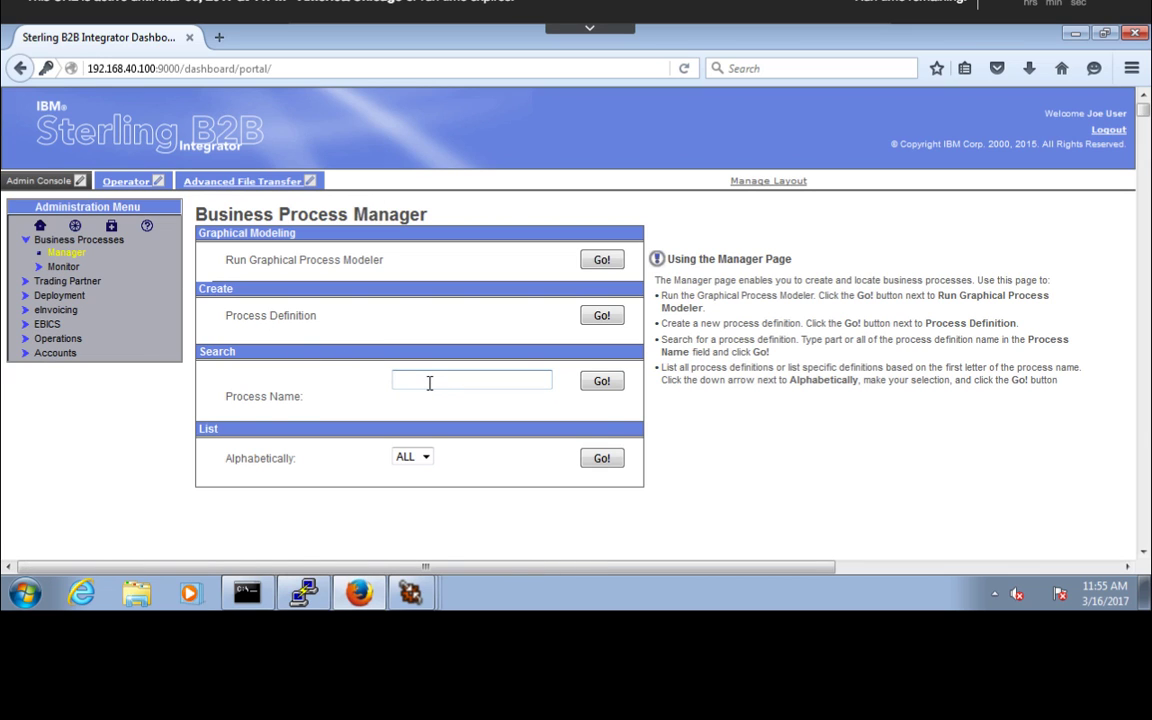
{"action": "left_click", "coordinate": [601, 381]}
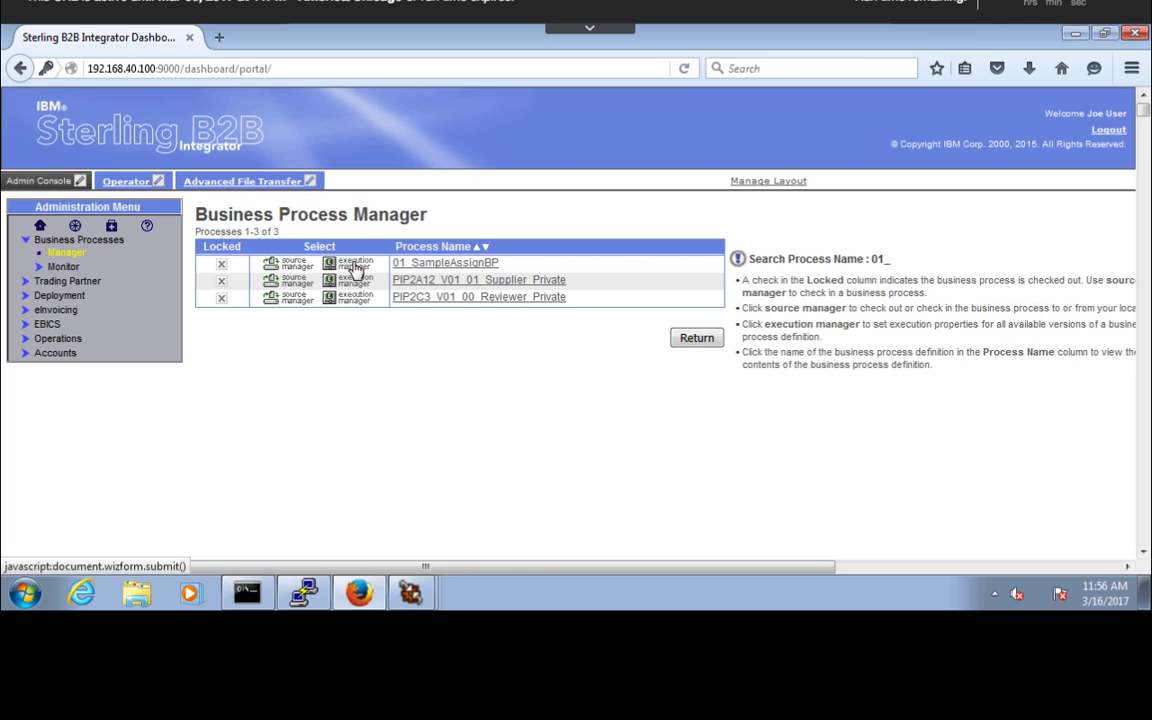
{"action": "left_click", "coordinate": [295, 268]}
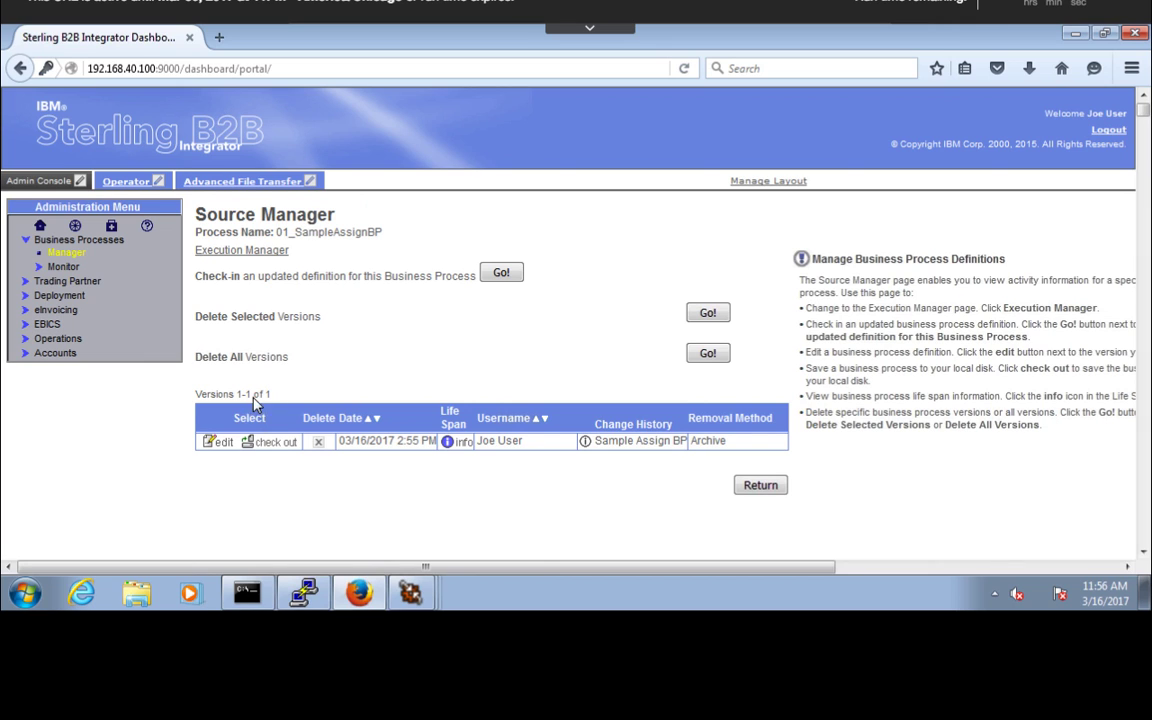
{"action": "left_click", "coordinate": [222, 445]}
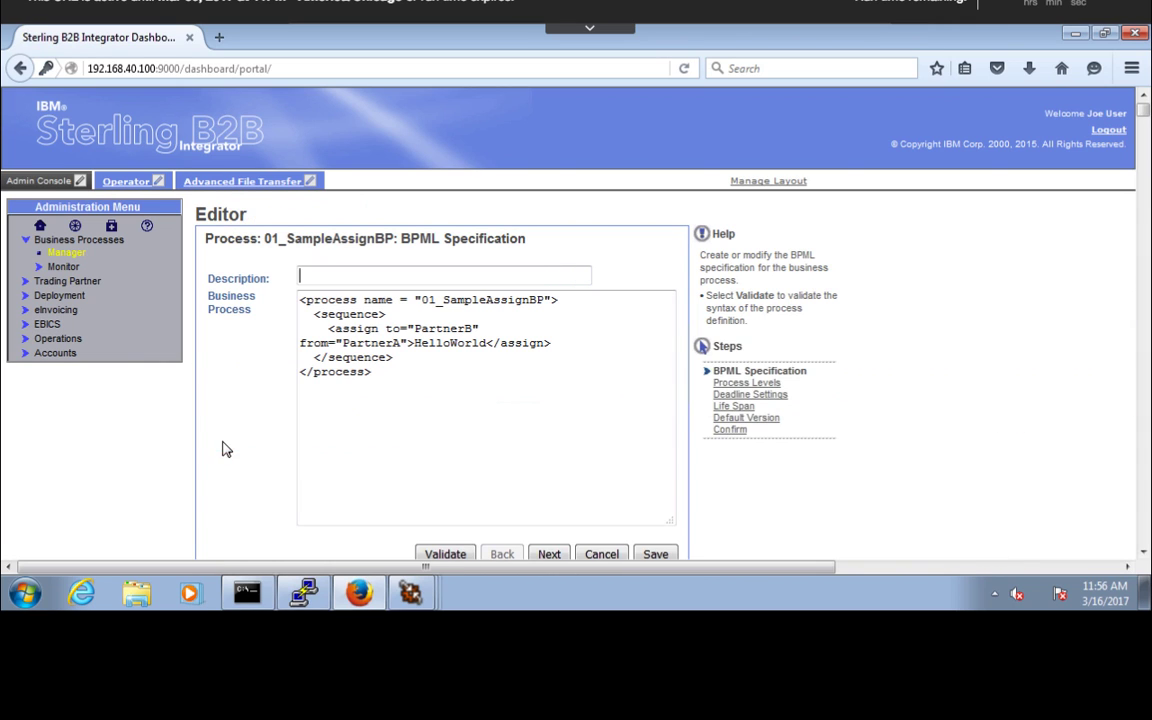
Examine the BPML of 01_SampleAssignBP, including its process, sequence and assign elements, and leave the editor without saving.
{"action": "left_click_drag", "start_coordinate": [381, 381], "coordinate": [290, 292]}
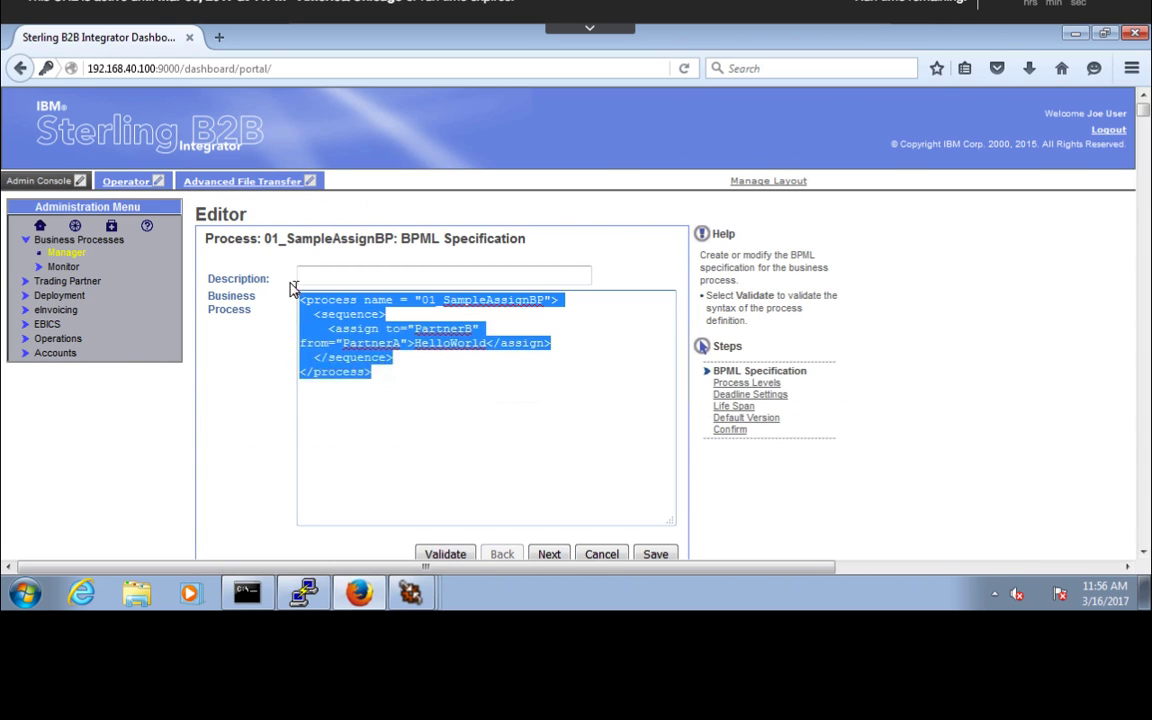
{"action": "left_click", "coordinate": [388, 381]}
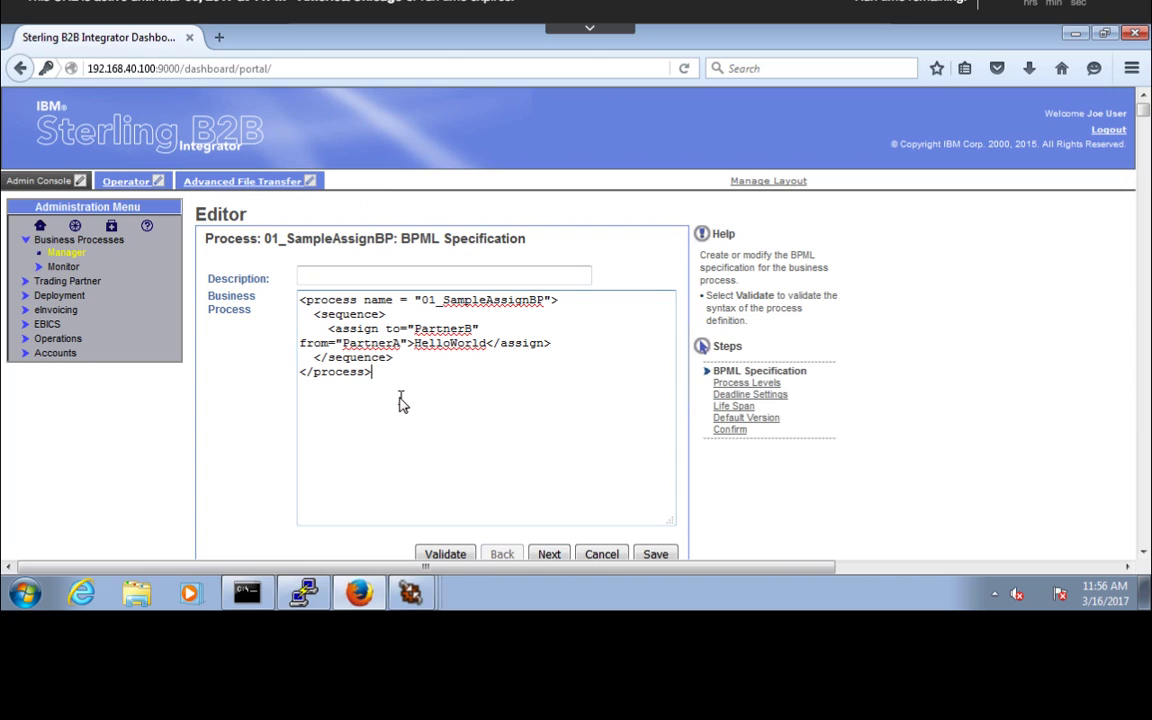
{"action": "double_click", "coordinate": [335, 302]}
{"action": "double_click", "coordinate": [350, 316]}
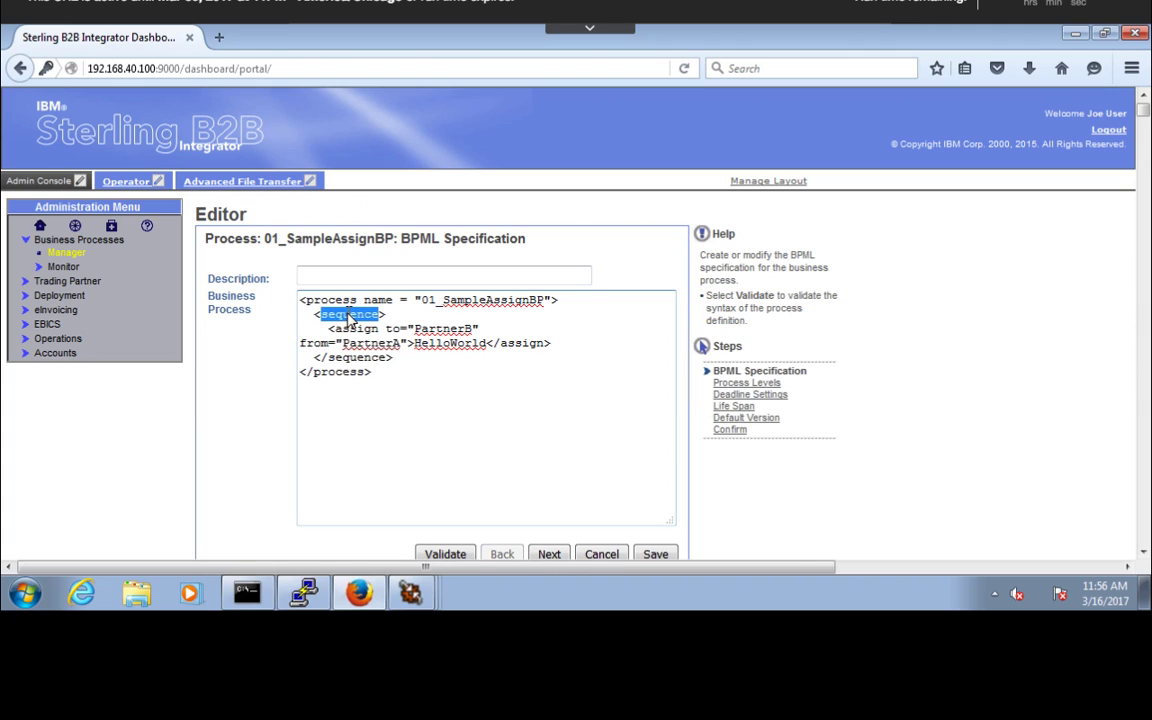
{"action": "double_click", "coordinate": [352, 357]}
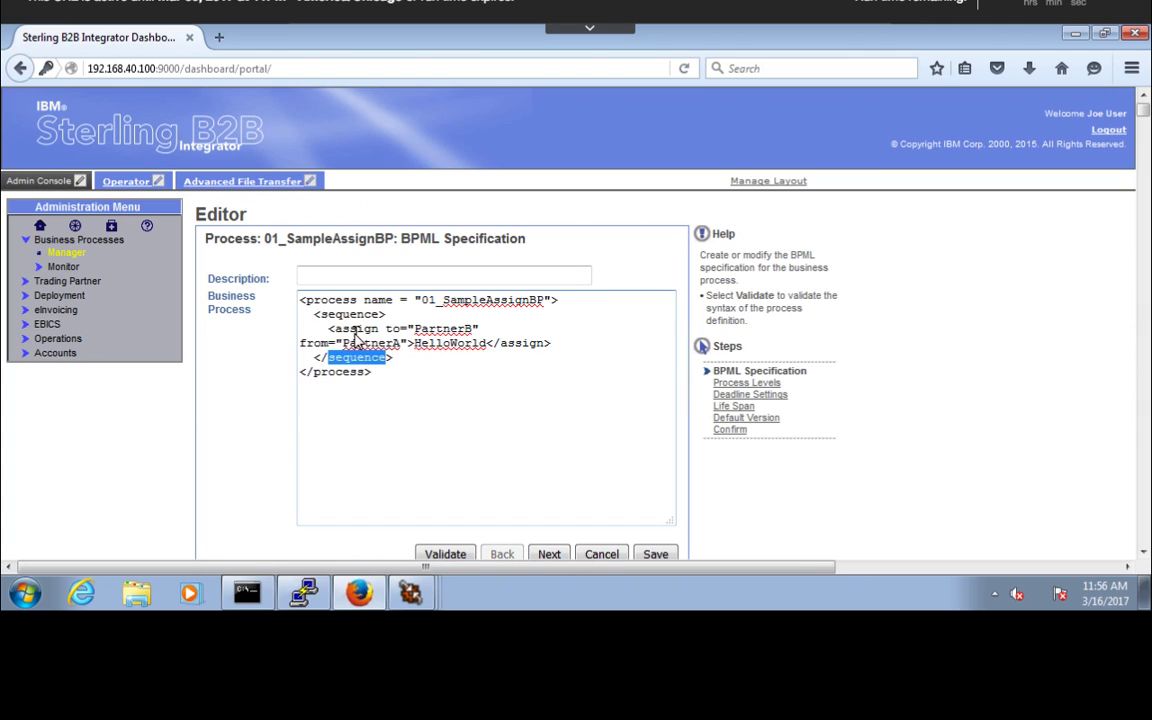
{"action": "double_click", "coordinate": [355, 329]}
{"action": "double_click", "coordinate": [435, 328]}
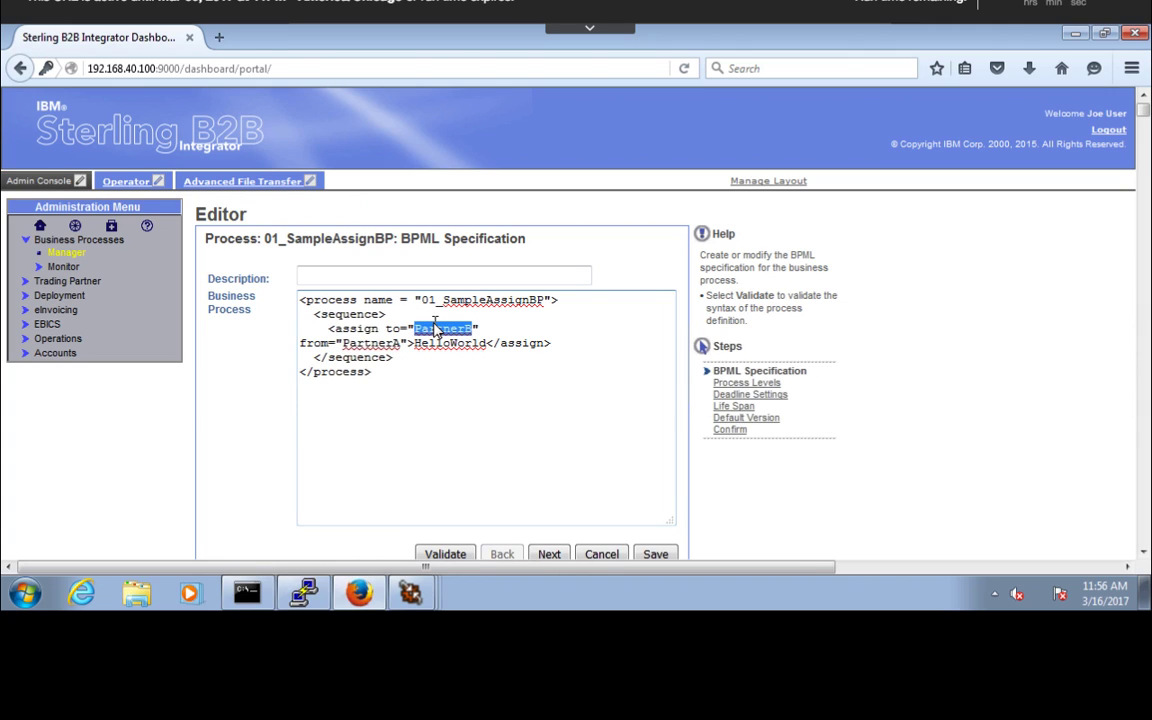
{"action": "double_click", "coordinate": [378, 343]}
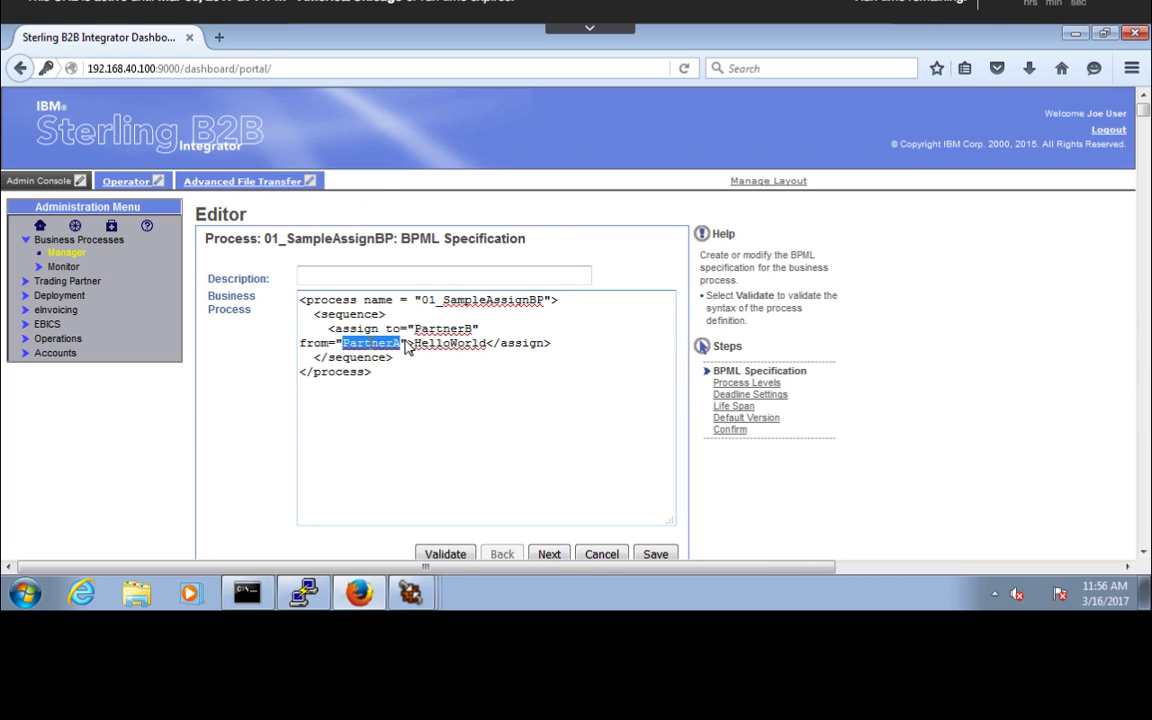
{"action": "double_click", "coordinate": [458, 343]}
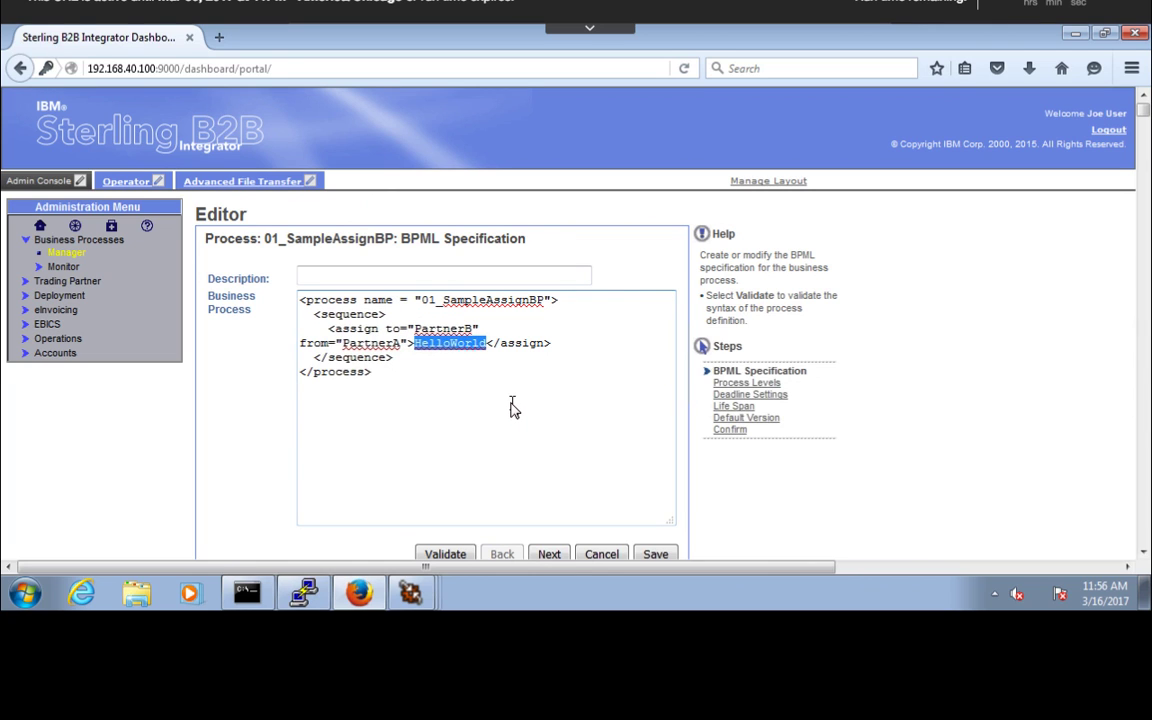
{"action": "scroll", "coordinate": [510, 407], "scroll_direction": "down", "scroll_amount": 2}
{"action": "left_click", "coordinate": [389, 257]}
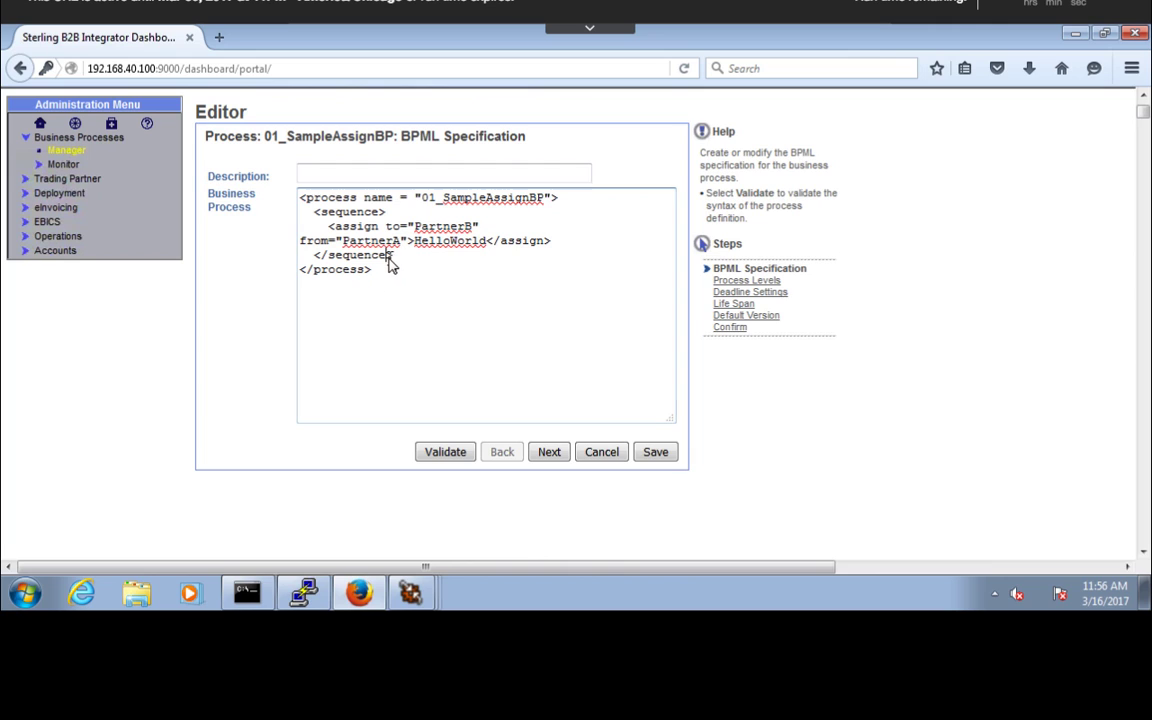
{"action": "left_click", "coordinate": [383, 274]}
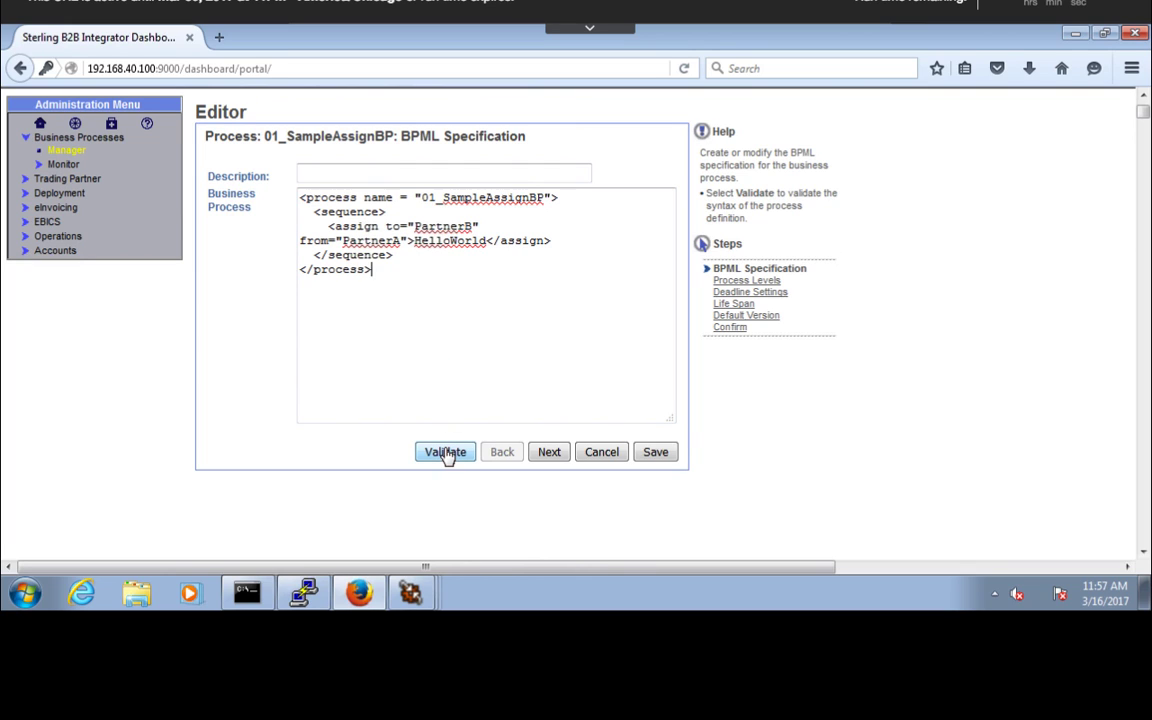
{"action": "left_click", "coordinate": [604, 453]}
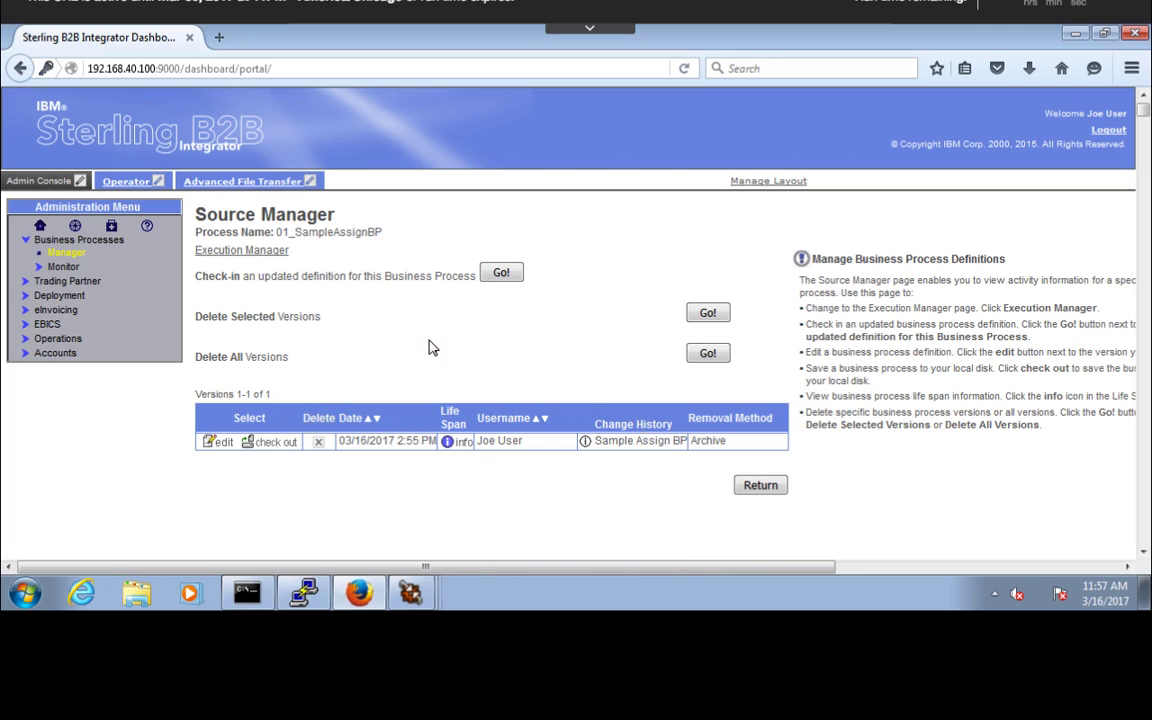
Search the Business Process Manager for processes matching 01_ and open the execution manager for 01_SampleAssignBP.
{"action": "left_click", "coordinate": [68, 255]}
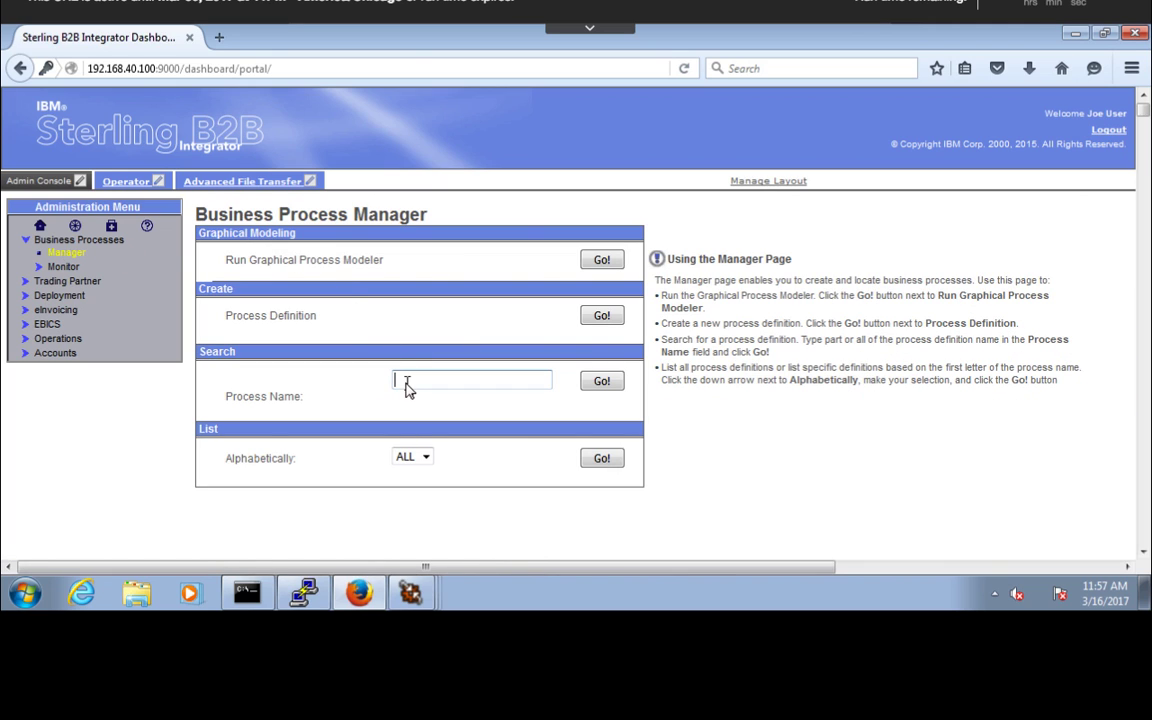
{"action": "type", "text": "01_"}
{"action": "left_click", "coordinate": [520, 399]}
{"action": "left_click", "coordinate": [603, 383]}
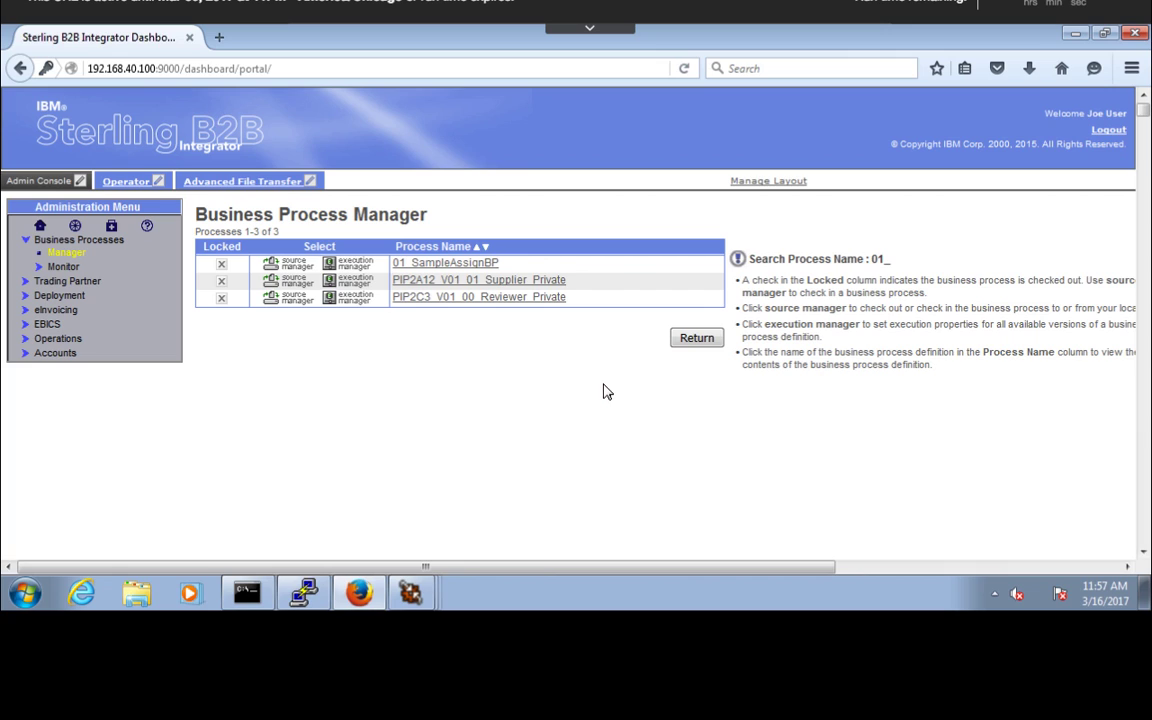
{"action": "left_click", "coordinate": [351, 266]}
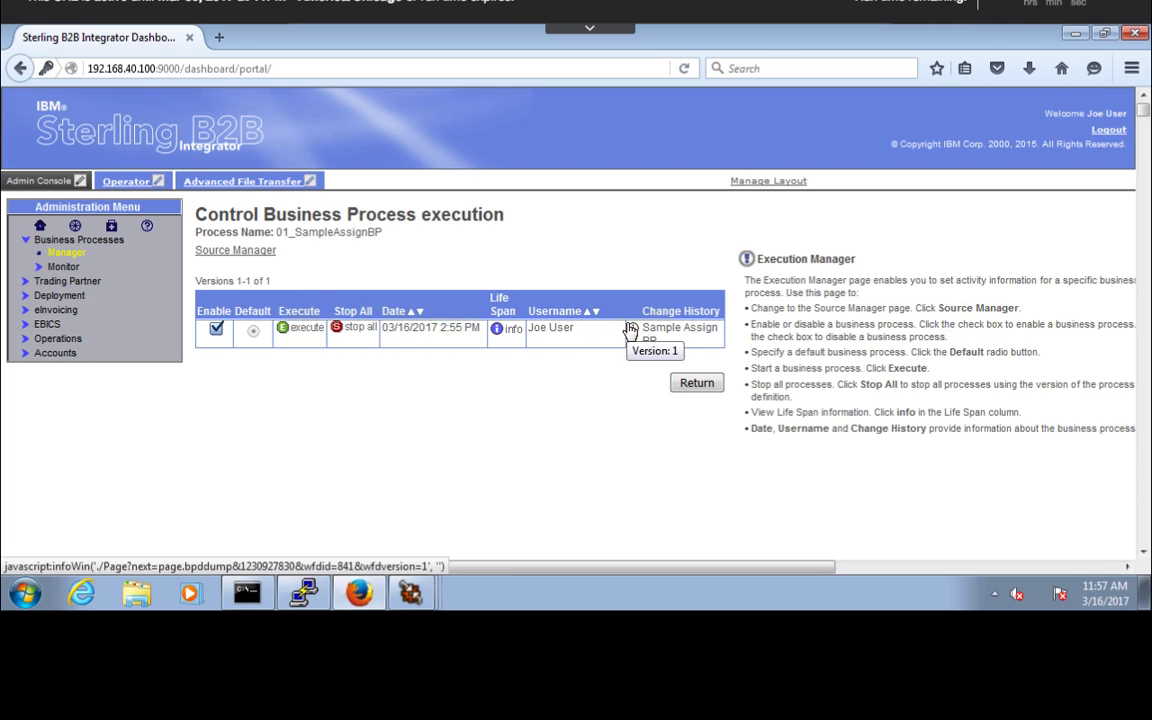
Execute 01_SampleAssignBP without an input file, dismissing the file selection and keeping the default run-as user.
{"action": "left_click", "coordinate": [313, 337]}
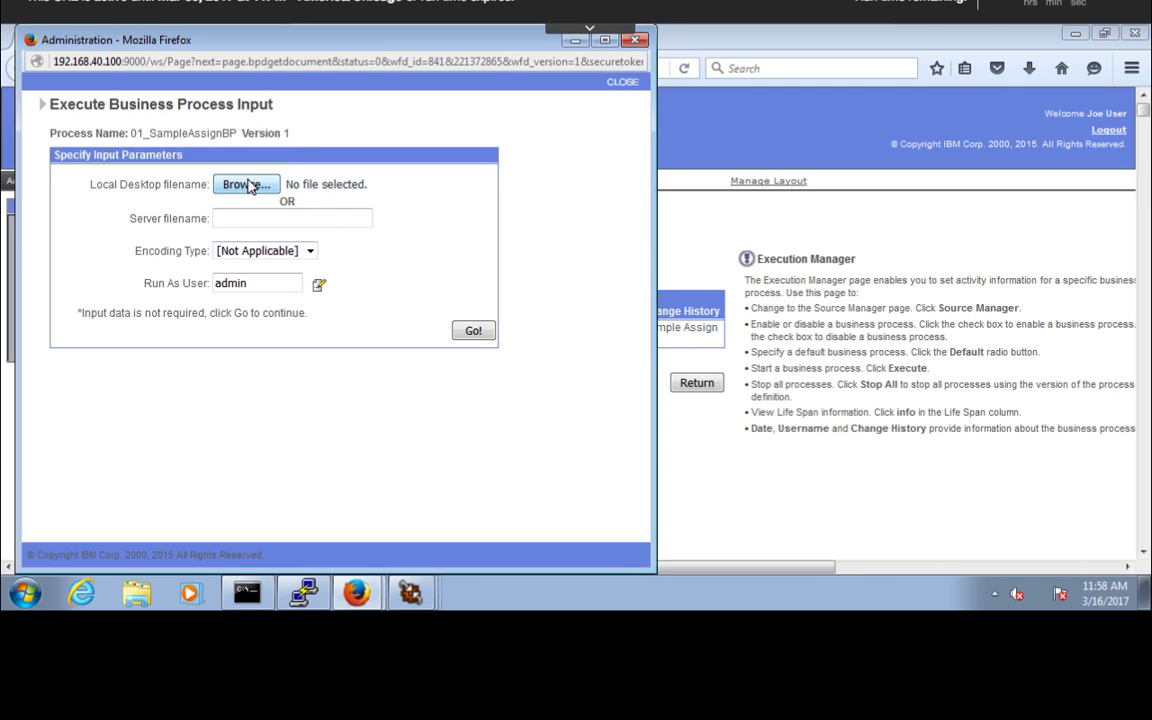
{"action": "left_click", "coordinate": [249, 186]}
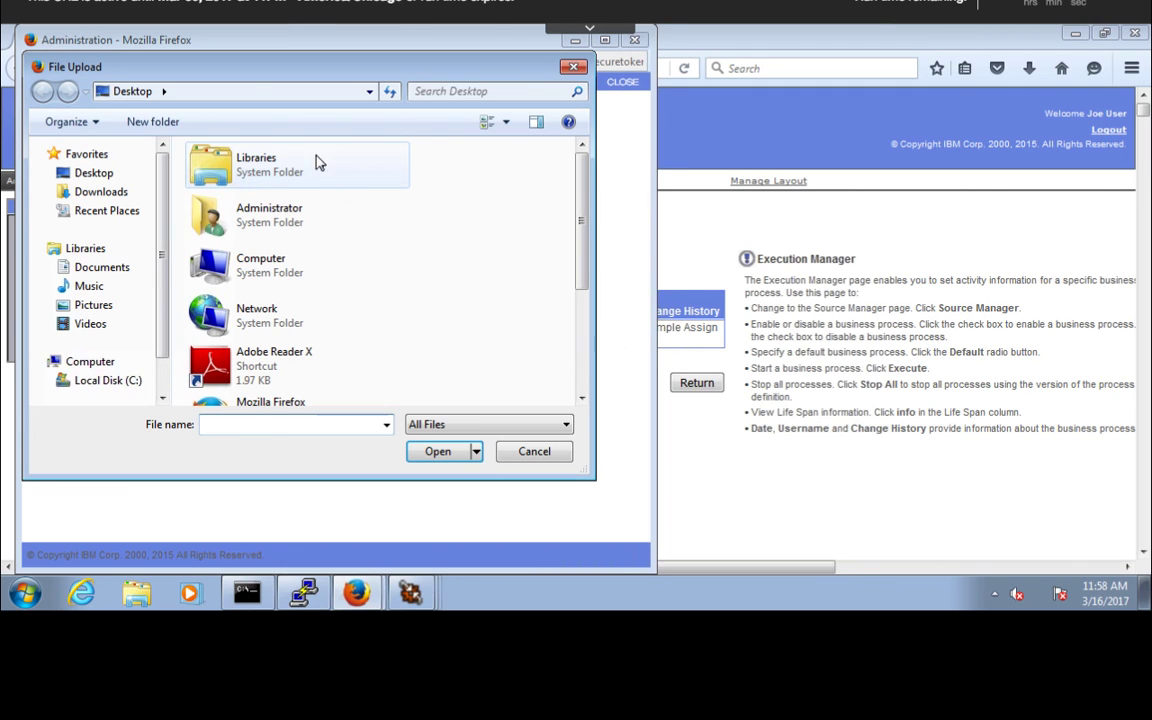
{"action": "left_click", "coordinate": [573, 66]}
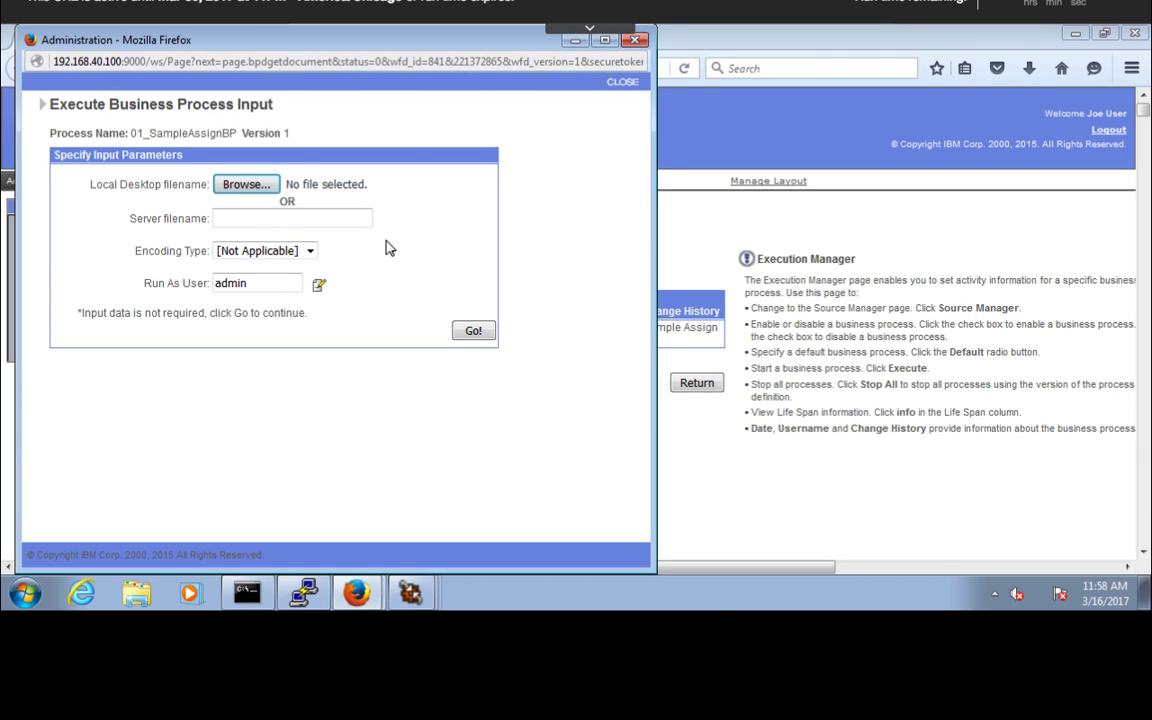
{"action": "left_click", "coordinate": [473, 333]}
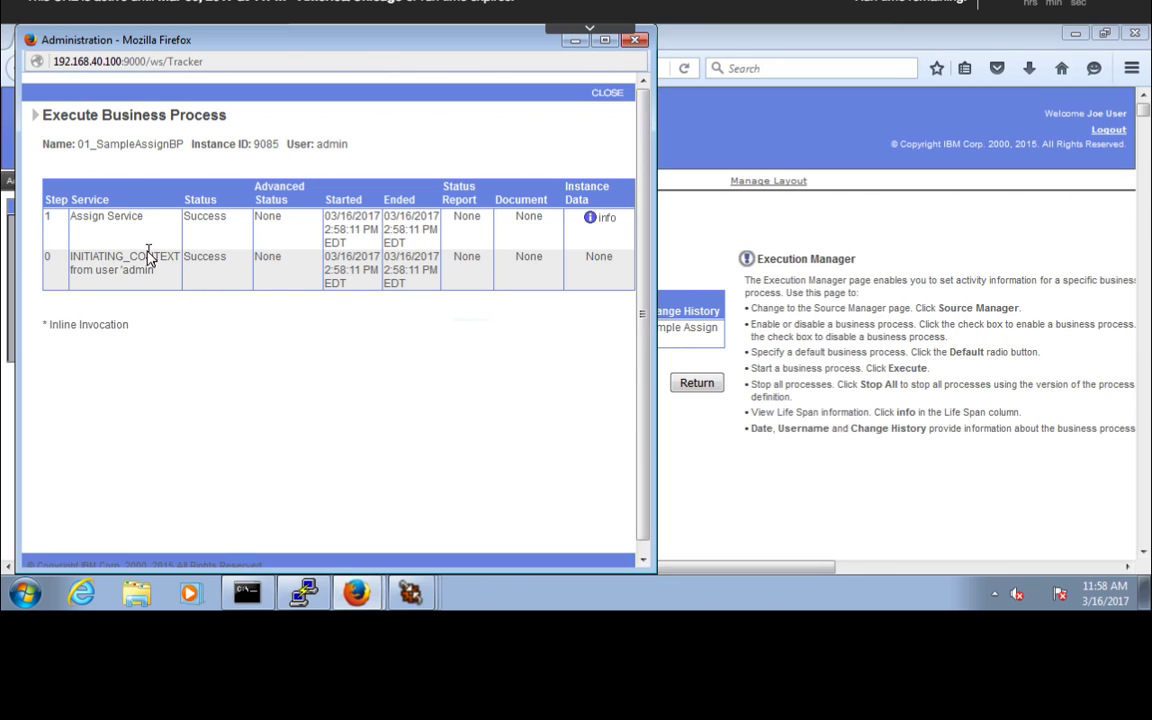
Review the service names and statuses of the executed 01_SampleAssignBP steps.
{"action": "left_click_drag", "start_coordinate": [159, 271], "coordinate": [78, 265]}
{"action": "triple_click", "coordinate": [110, 223]}
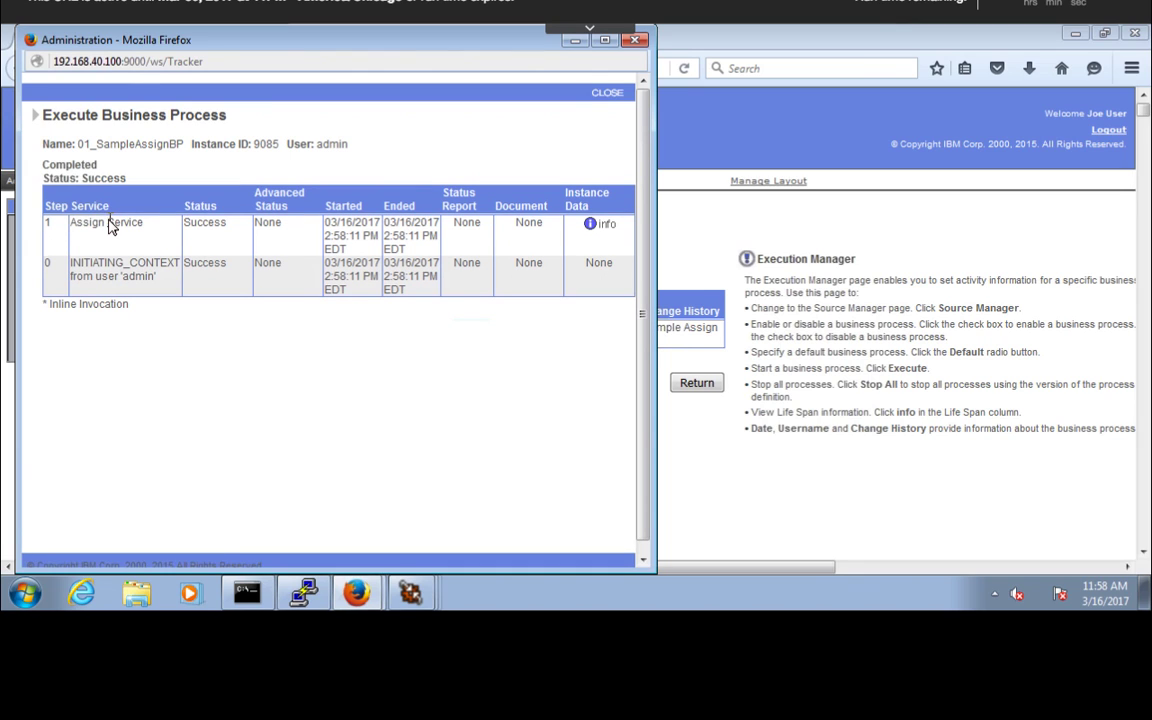
{"action": "double_click", "coordinate": [208, 223]}
{"action": "double_click", "coordinate": [205, 263]}
{"action": "double_click", "coordinate": [208, 223]}
{"action": "left_click", "coordinate": [332, 337]}
Inspect the process data in the Assign Service step's instance data, then close the instance data and execution windows.
{"action": "left_click", "coordinate": [605, 225]}
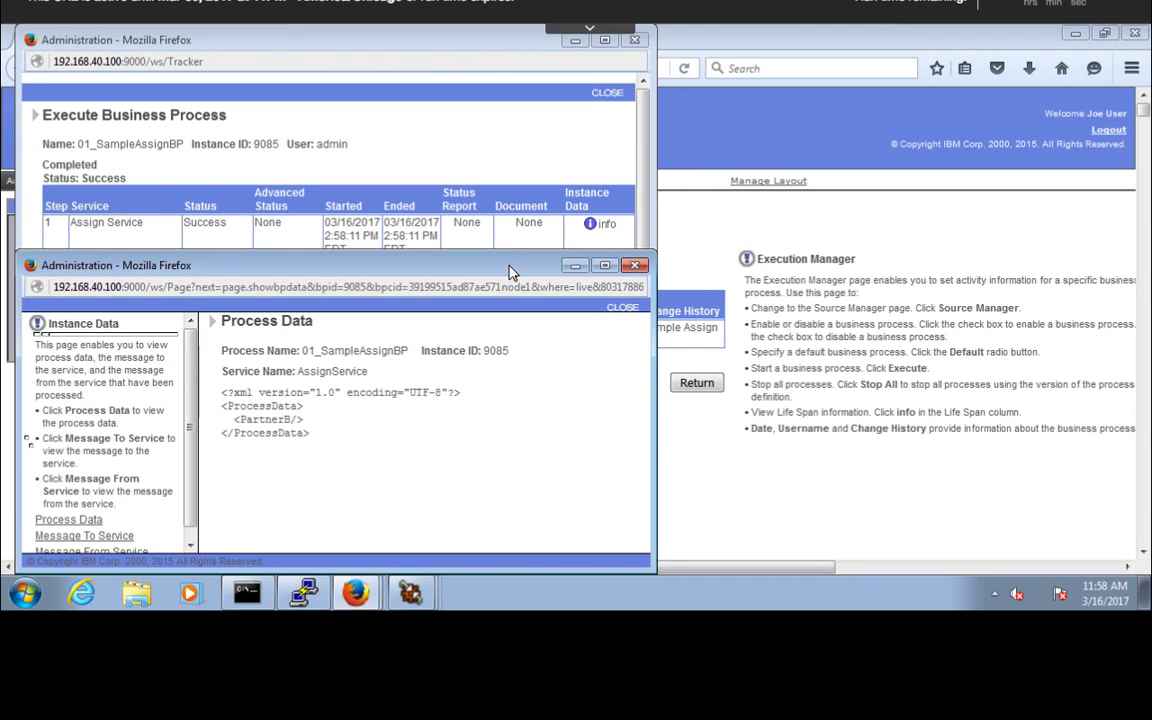
{"action": "left_click_drag", "start_coordinate": [511, 265], "coordinate": [525, 139]}
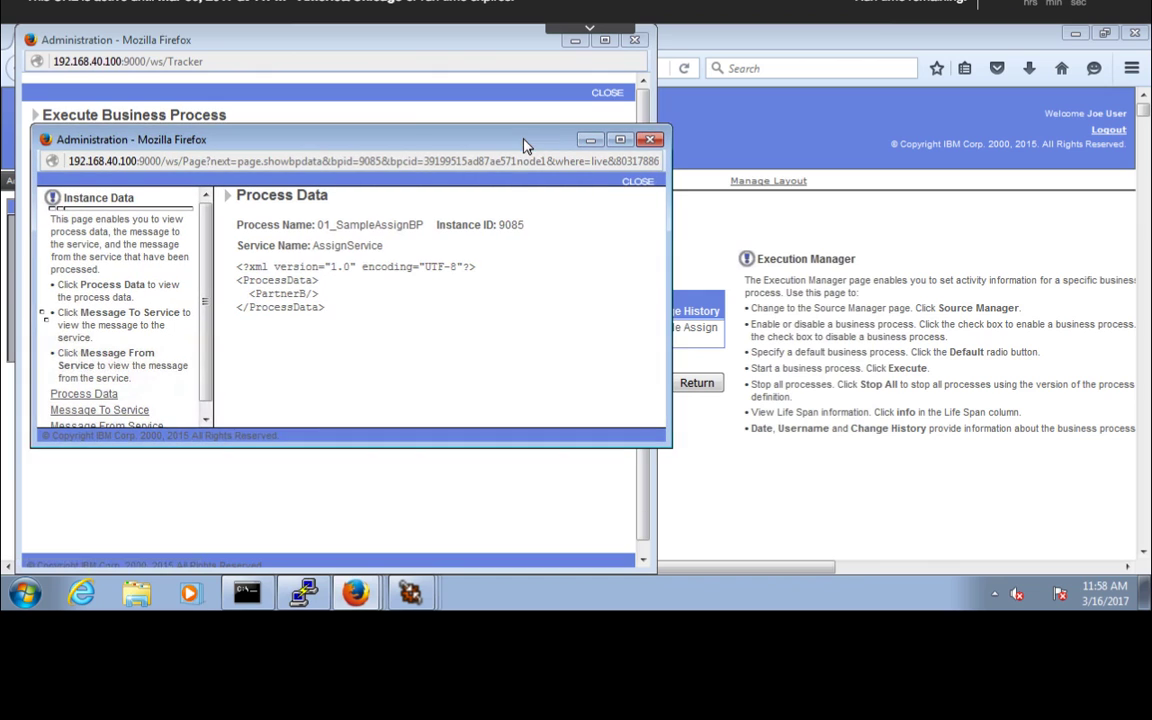
{"action": "double_click", "coordinate": [286, 281]}
{"action": "double_click", "coordinate": [290, 306]}
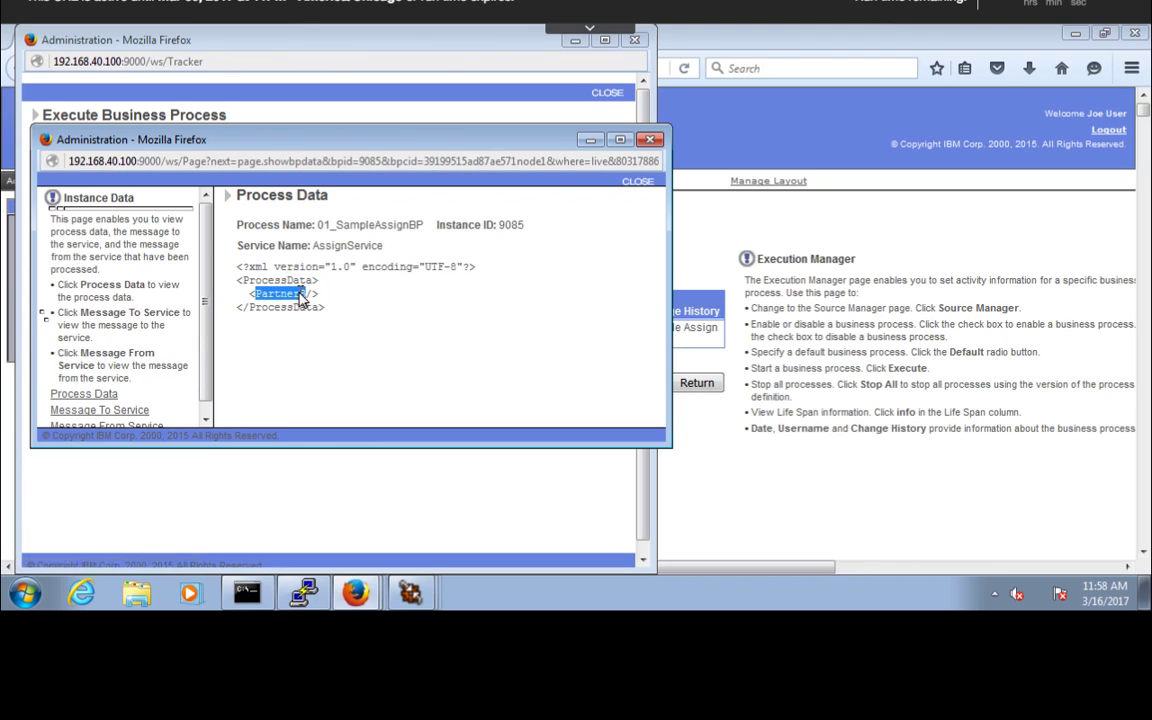
{"action": "left_click", "coordinate": [648, 139]}
{"action": "left_click", "coordinate": [638, 40]}
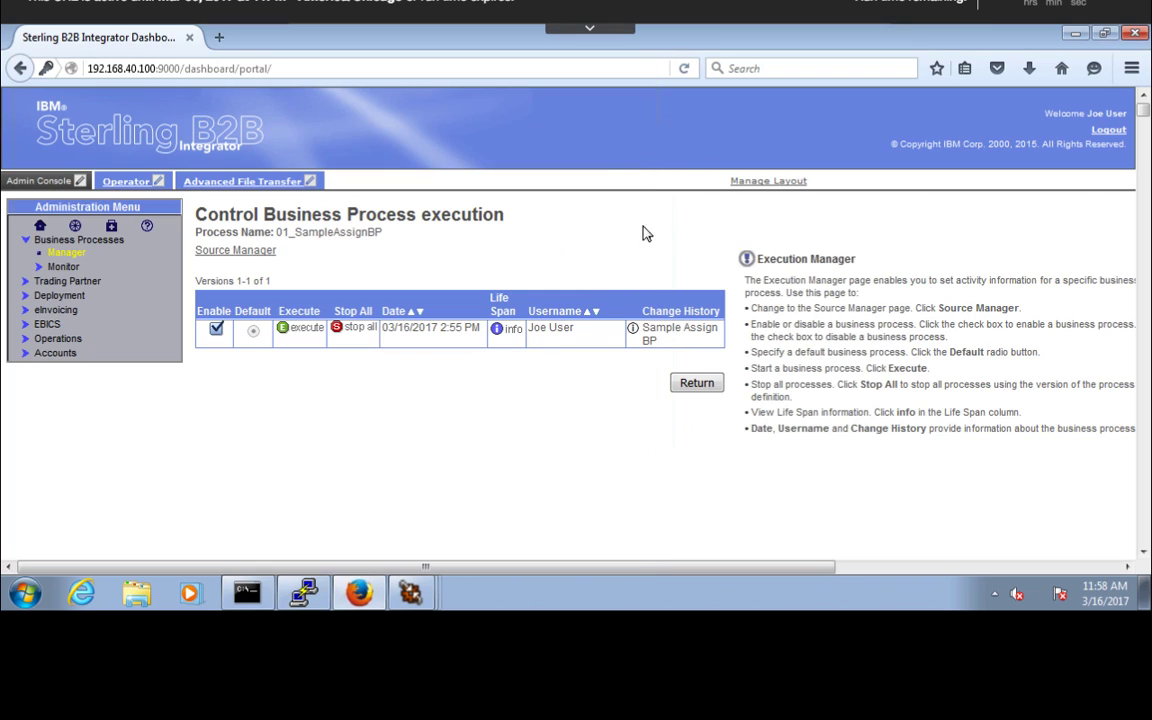
Show the current processes in the monitor and view the detail of the 01_SampleAssignBP instance.
{"action": "left_click", "coordinate": [62, 268]}
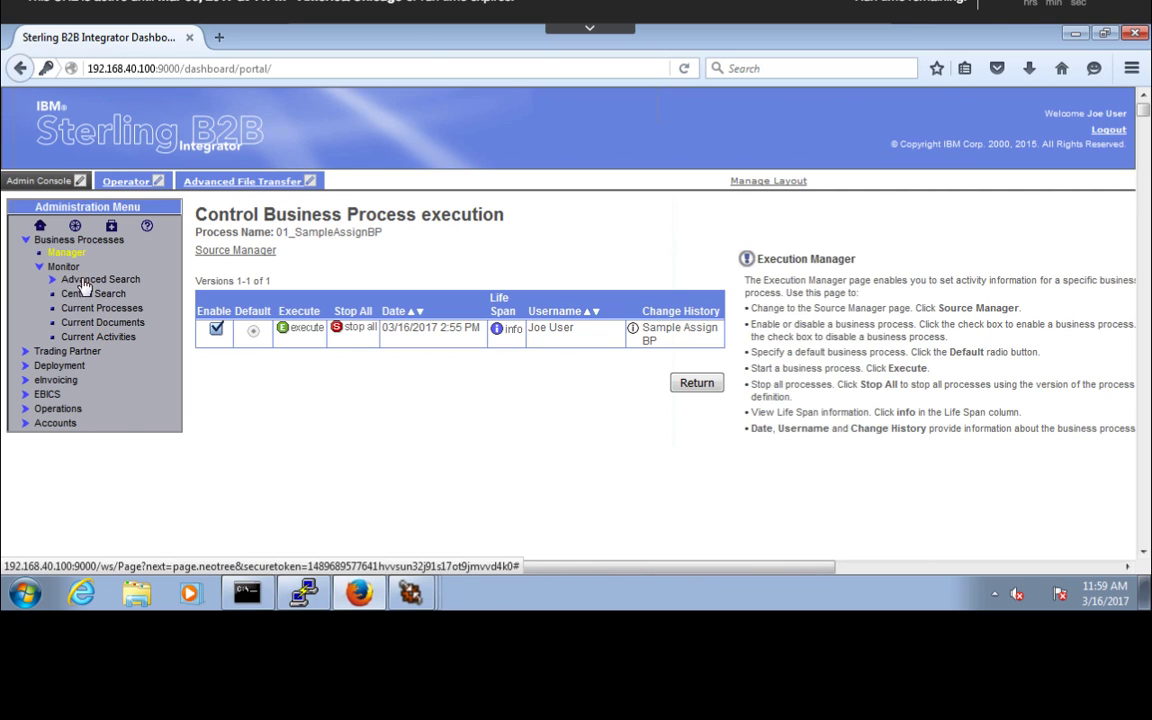
{"action": "left_click", "coordinate": [90, 312]}
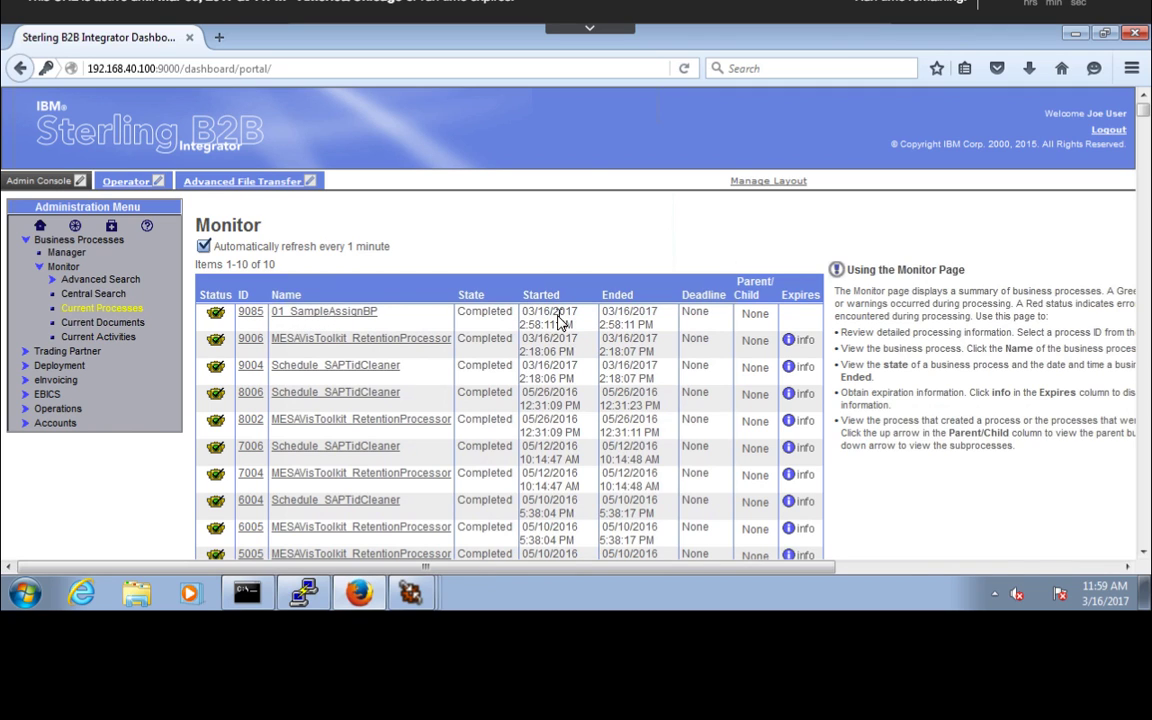
{"action": "left_click", "coordinate": [251, 314]}
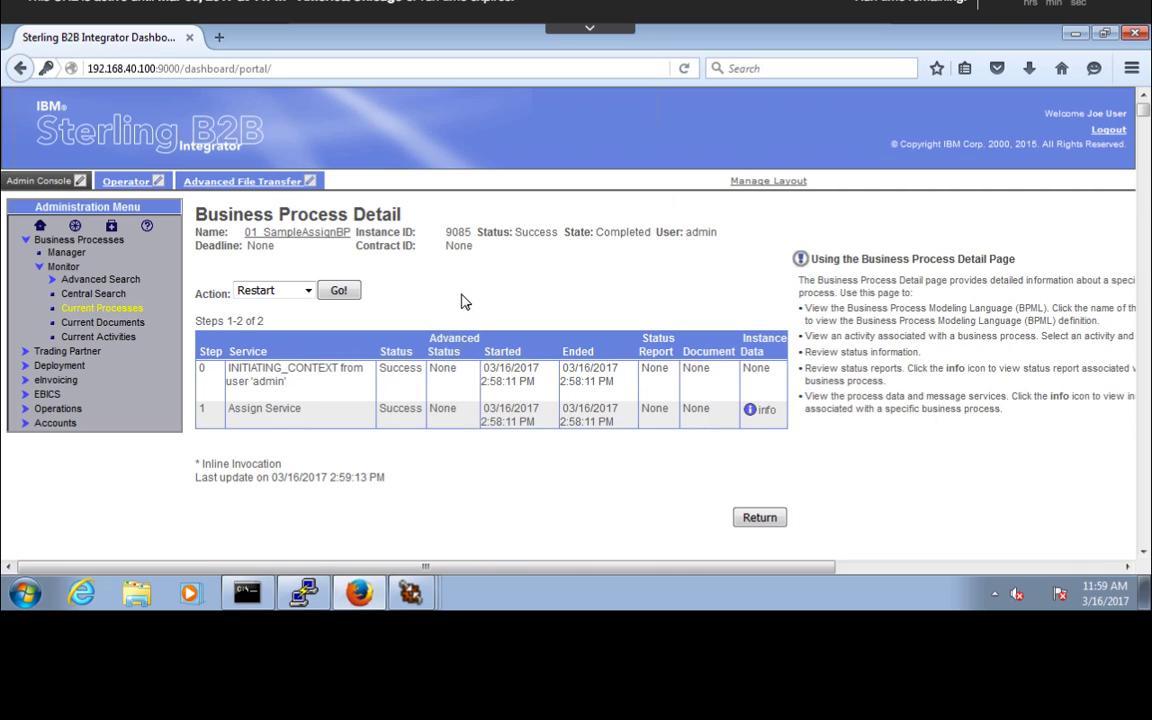
Restart the 01_SampleAssignBP instance with a simple restart, close its execution window, and display the current processes again.
{"action": "left_click", "coordinate": [309, 290]}
{"action": "left_click", "coordinate": [309, 290]}
{"action": "left_click", "coordinate": [340, 290]}
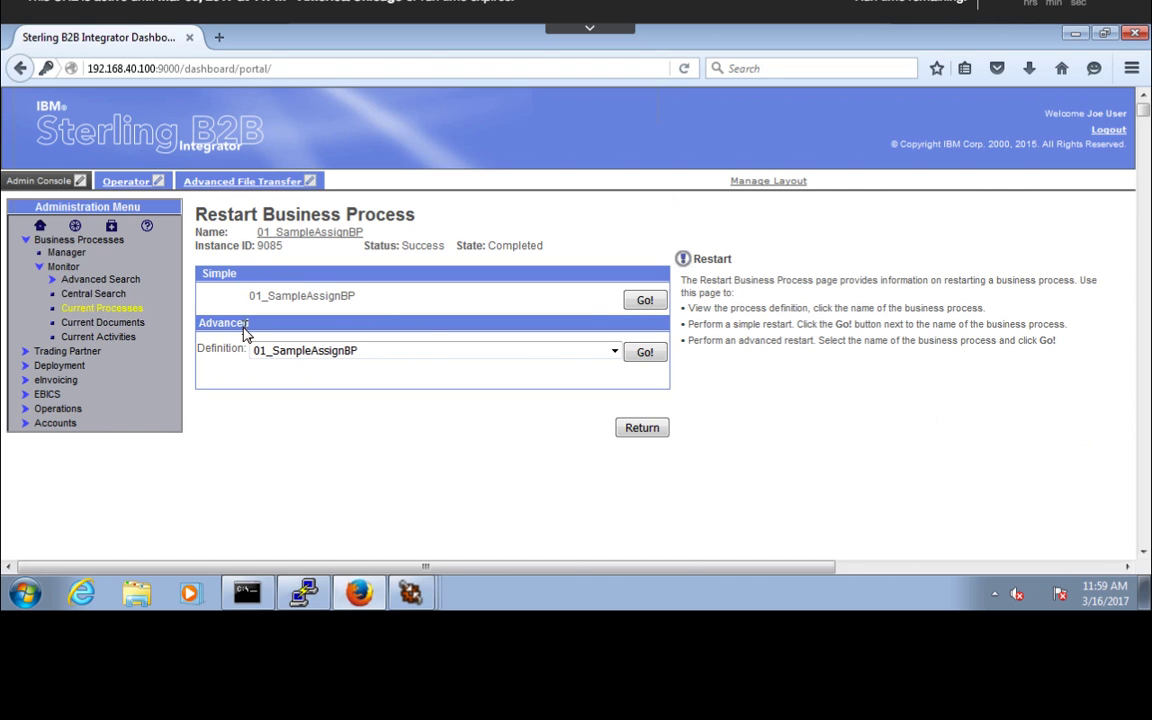
{"action": "left_click", "coordinate": [645, 300]}
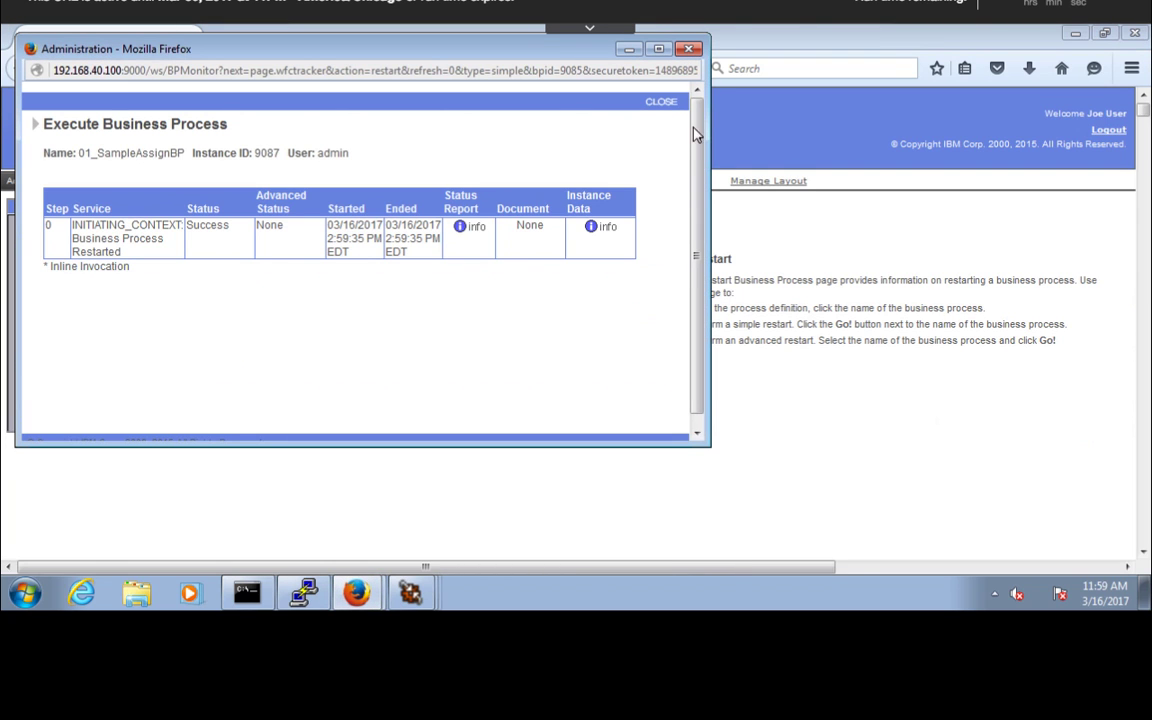
{"action": "left_click", "coordinate": [690, 49]}
{"action": "left_click", "coordinate": [104, 308]}
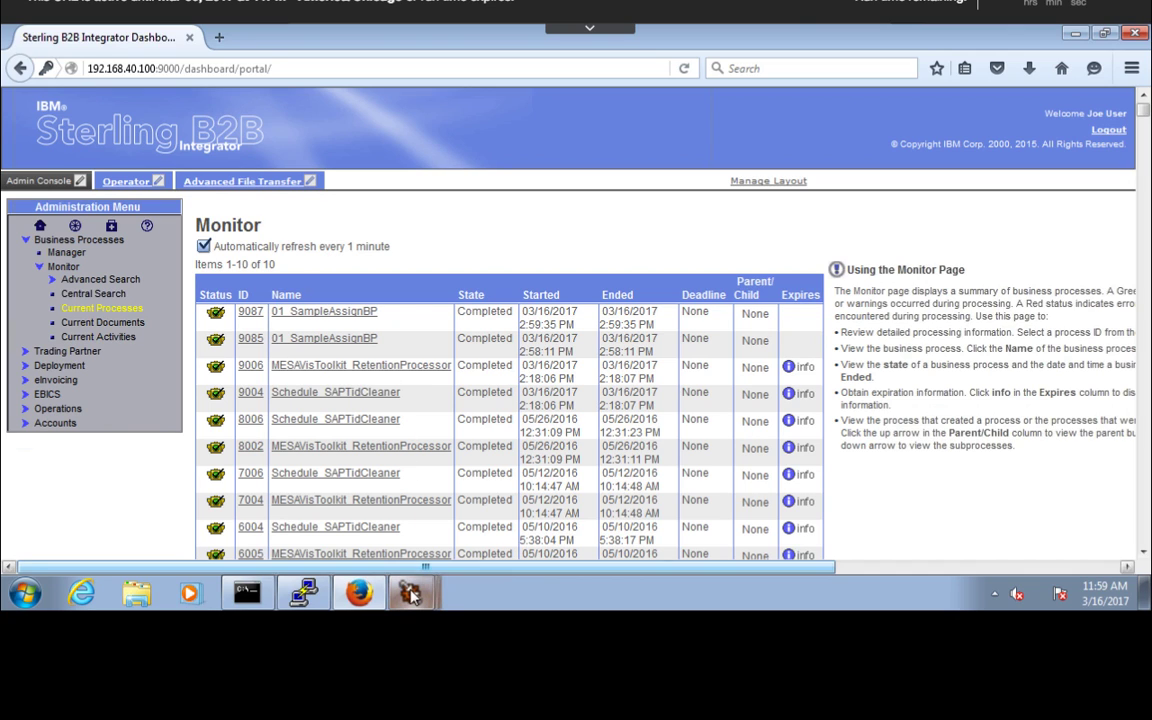
Switch to the Graphical Process Modeler window with 01_SampleAssignBP.bp and check its available tools, including Source Manager.
{"action": "mouse_move", "coordinate": [405, 588]}
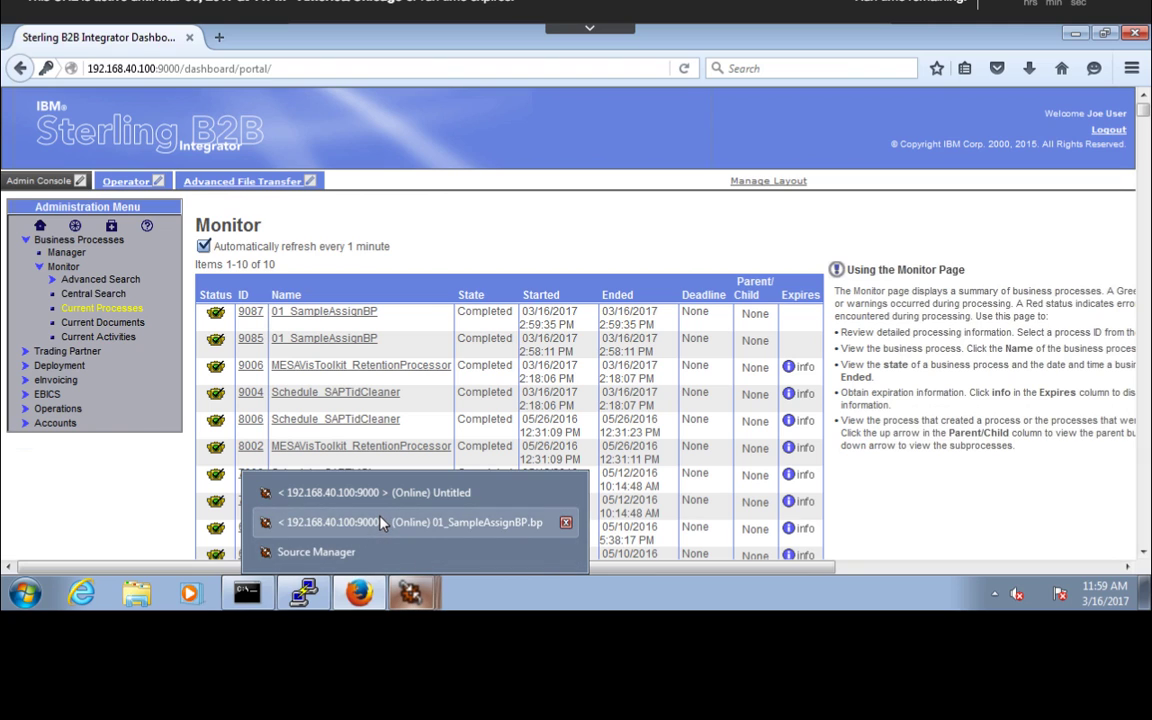
{"action": "left_click", "coordinate": [345, 522]}
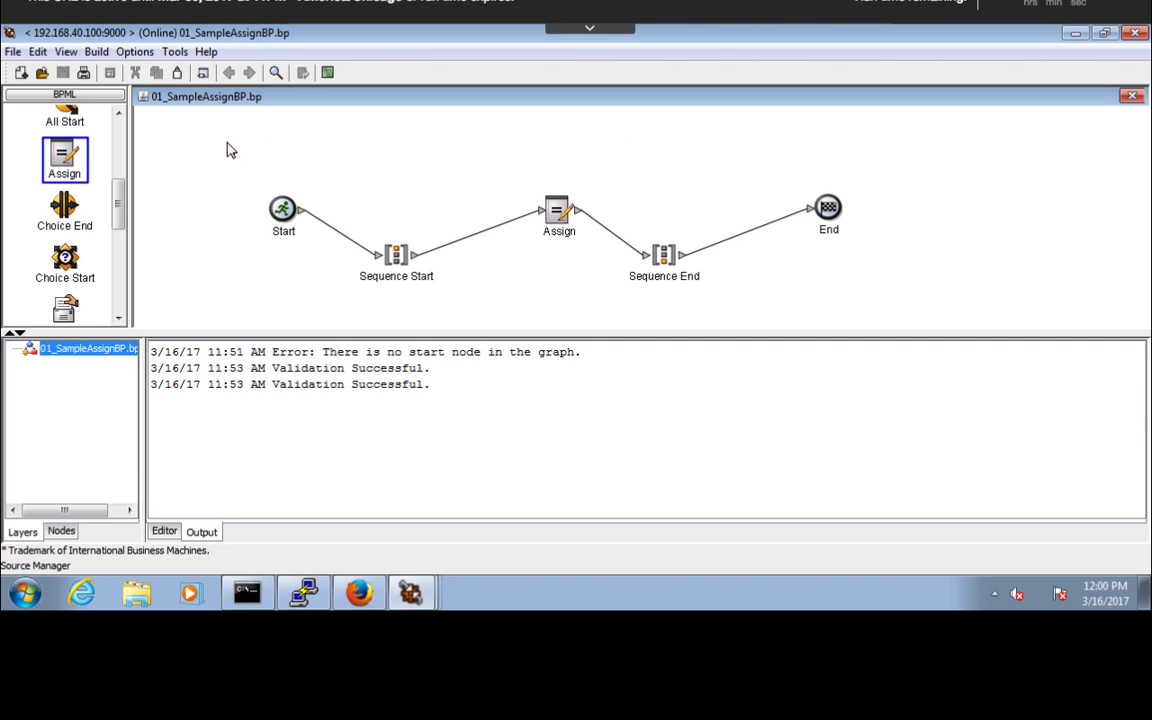
{"action": "left_click", "coordinate": [175, 51]}
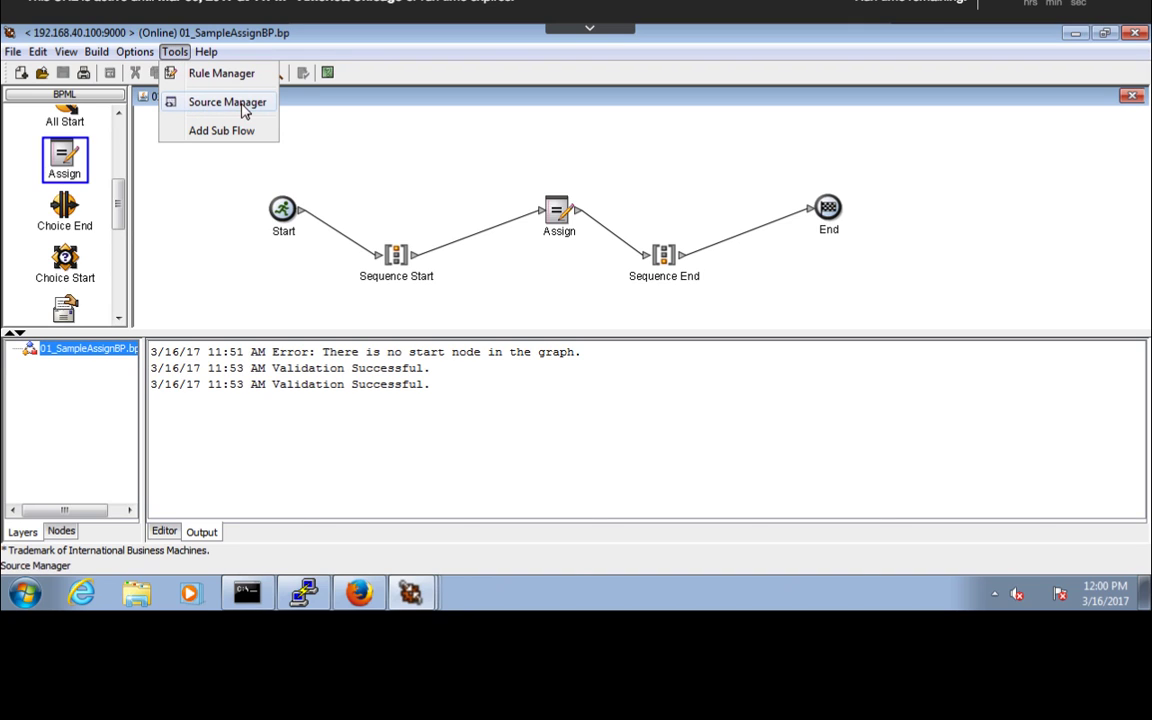
{"action": "left_click", "coordinate": [378, 171]}
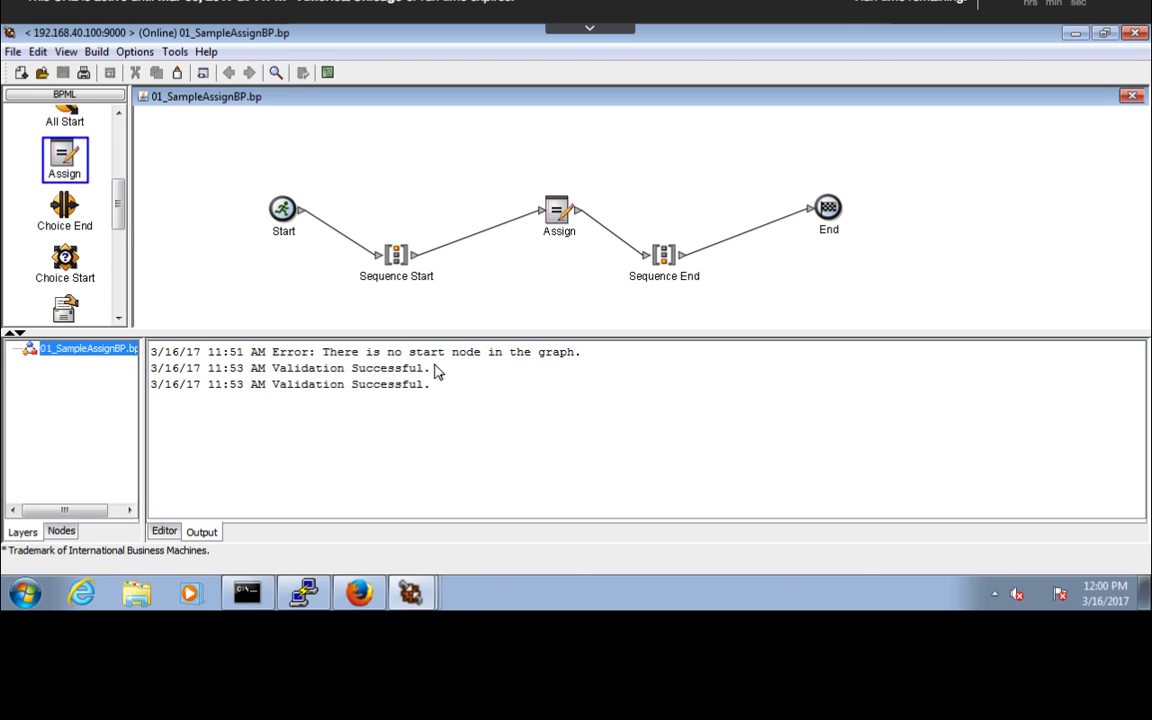